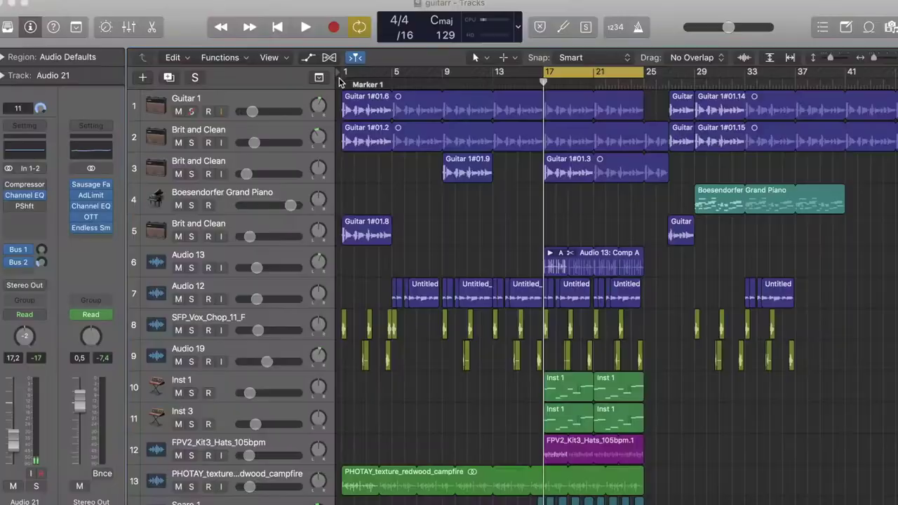
- Play the song from bar 1, stop it, and solo the first two guitar tracks
left_click(341, 82)
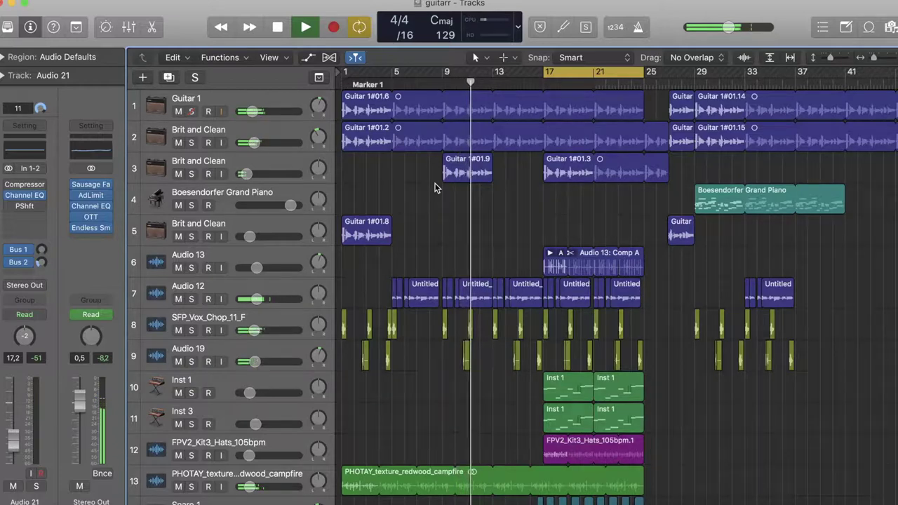
key("space")
key("ctrl+s")
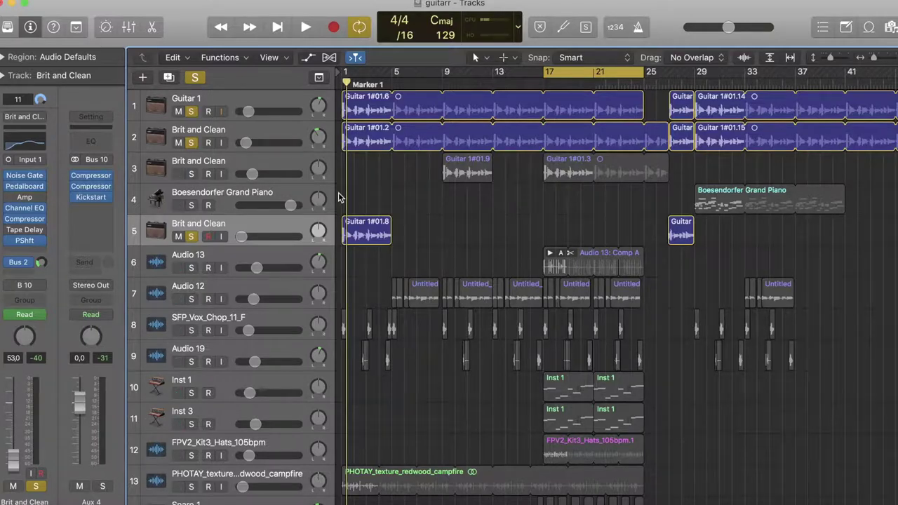
- Audition the Brit and Clean guitar through its Pitch Shifter, returning to the song start
left_click(31, 242)
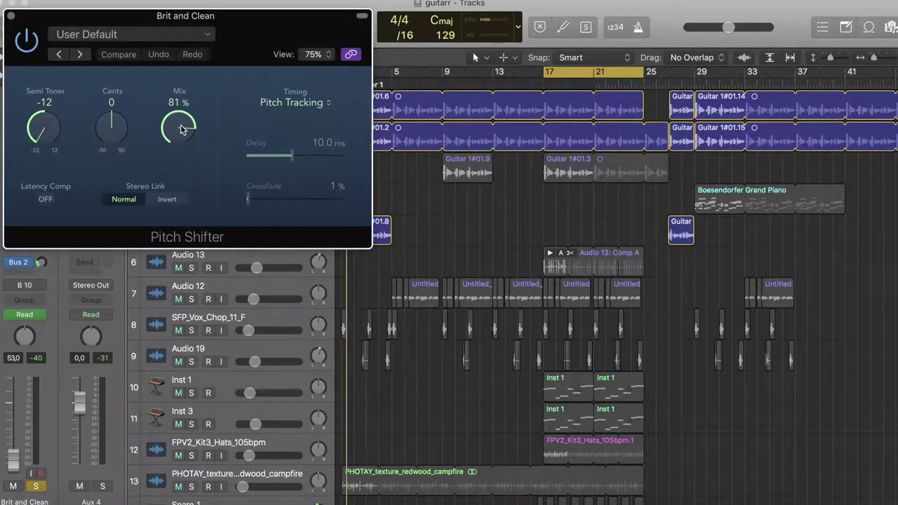
key("space")
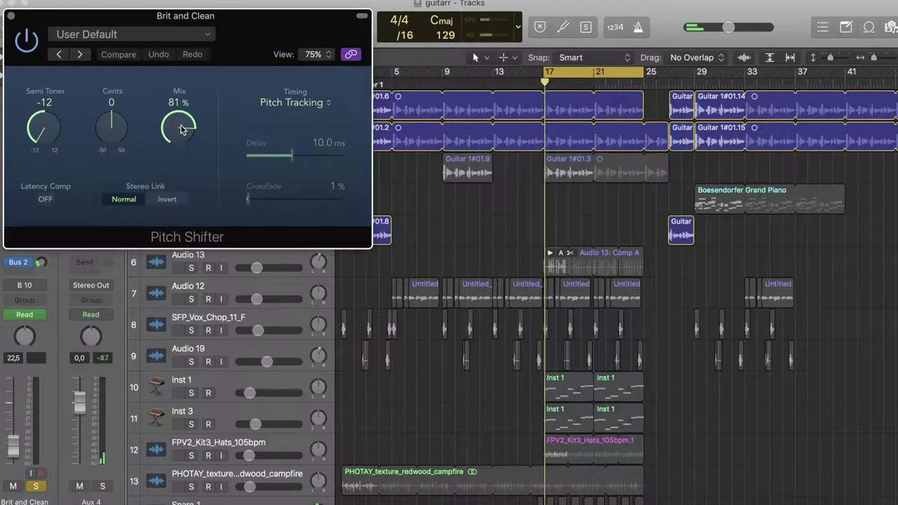
left_click(11, 16)
key("Return")
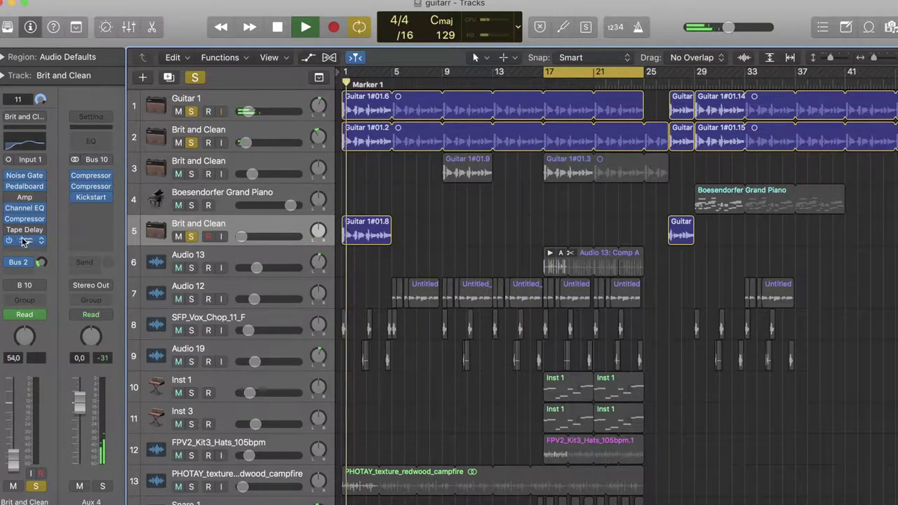
- Adjust the Pitch Shifter's Semi Tones amount, then solo SFP_Vox_Chop_11_F too
left_click(27, 241)
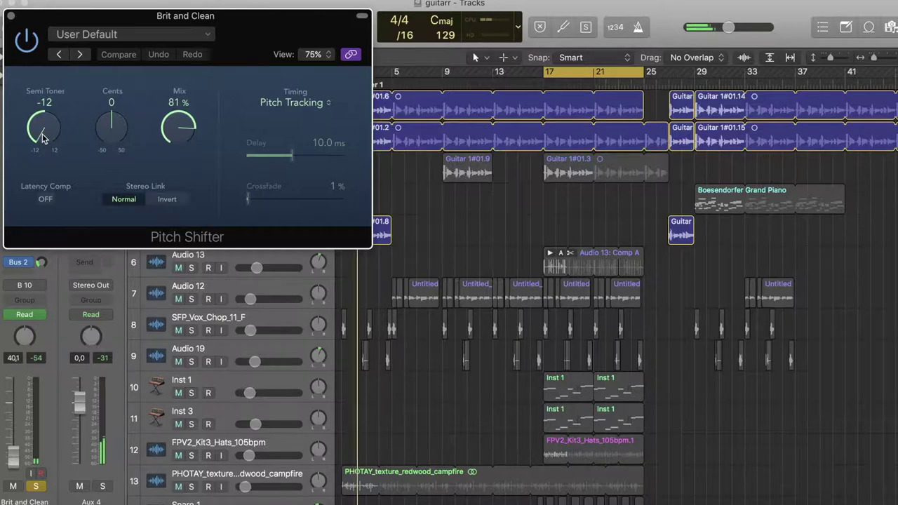
mouse_move(42, 138)
left_mouse_down()
mouse_move(43, 106)
mouse_move(44, 140)
left_mouse_up()
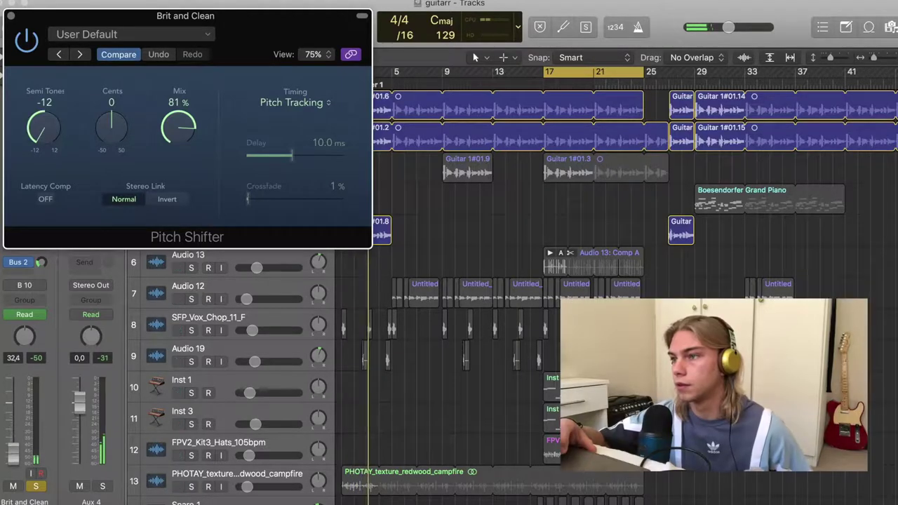
left_click(11, 17)
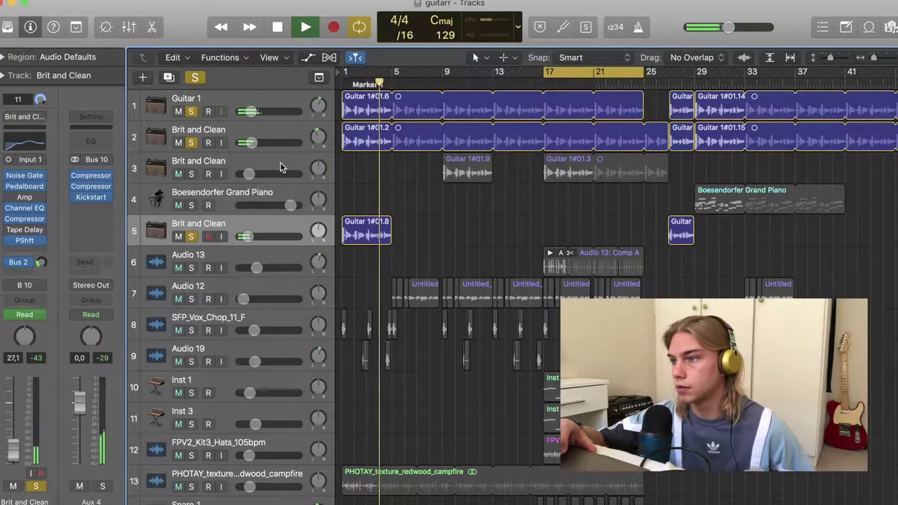
left_click(192, 331)
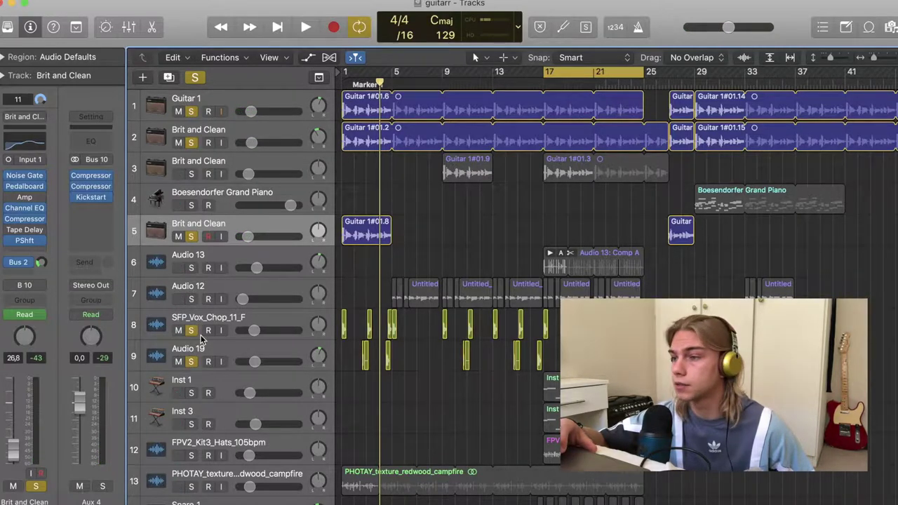
- Play from the start with SFP_Vox_Chop_11_F selected, then stop and close the Splice browser
key("Return")
key("space")
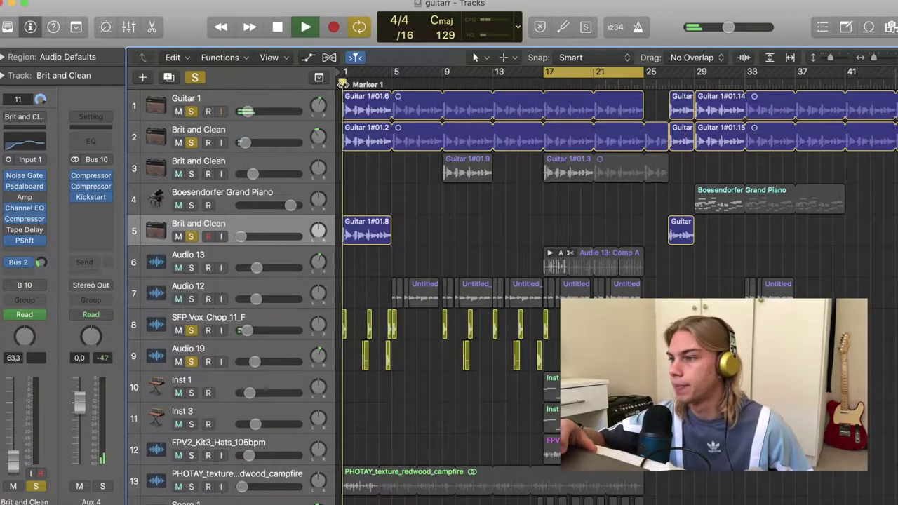
scroll(287, 295, "down", 2)
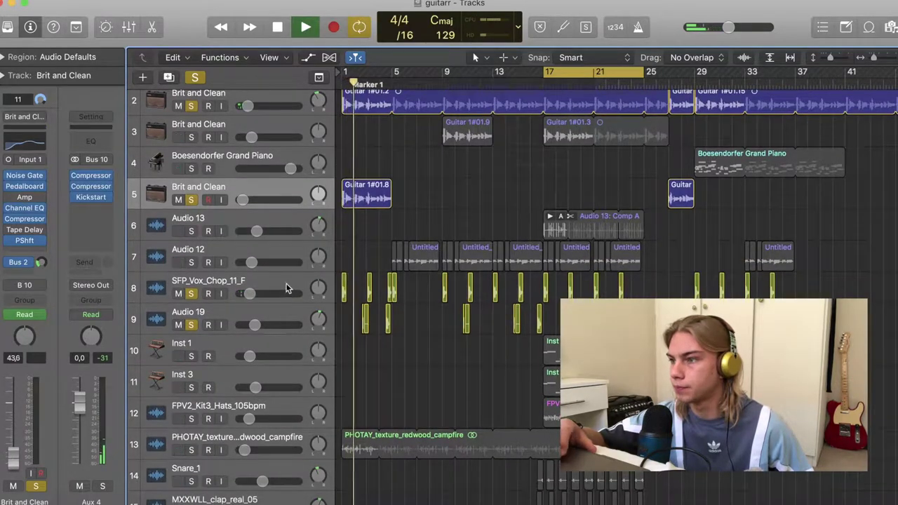
left_click(285, 283)
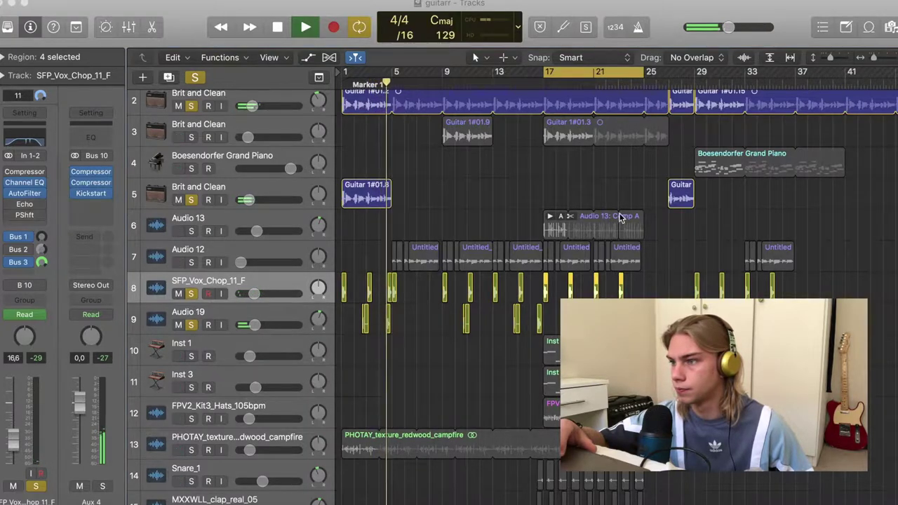
left_click(521, 178)
key("space")
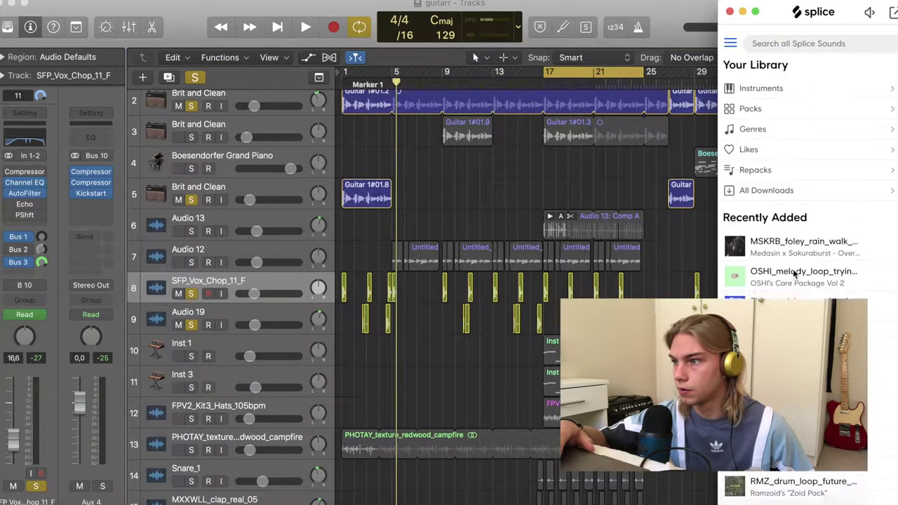
left_click(730, 12)
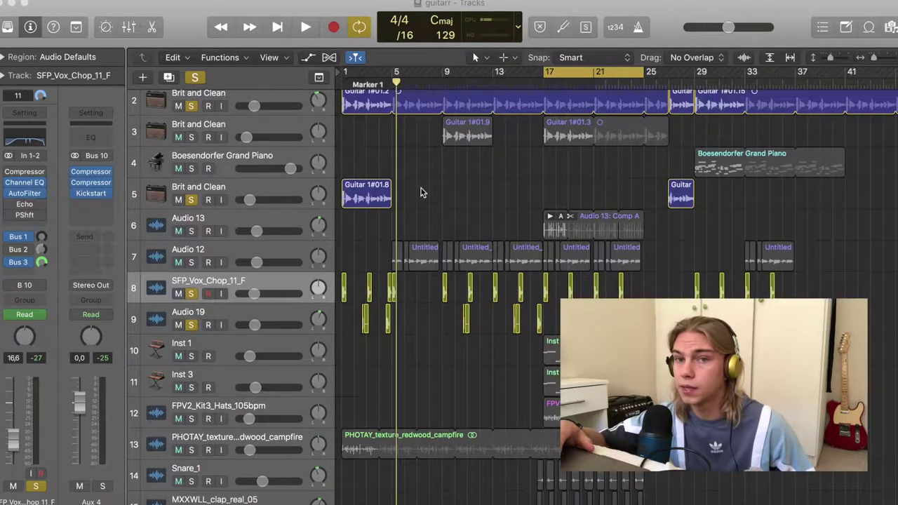
- Solo the vocal tracks 23–26, including Audio 10 and Audio 21
scroll(209, 274, "down", 8)
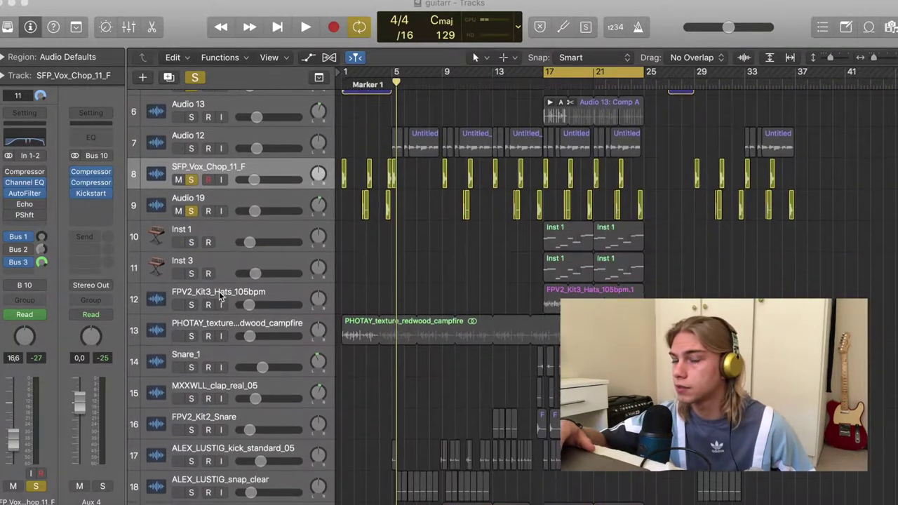
scroll(225, 400, "down", 6)
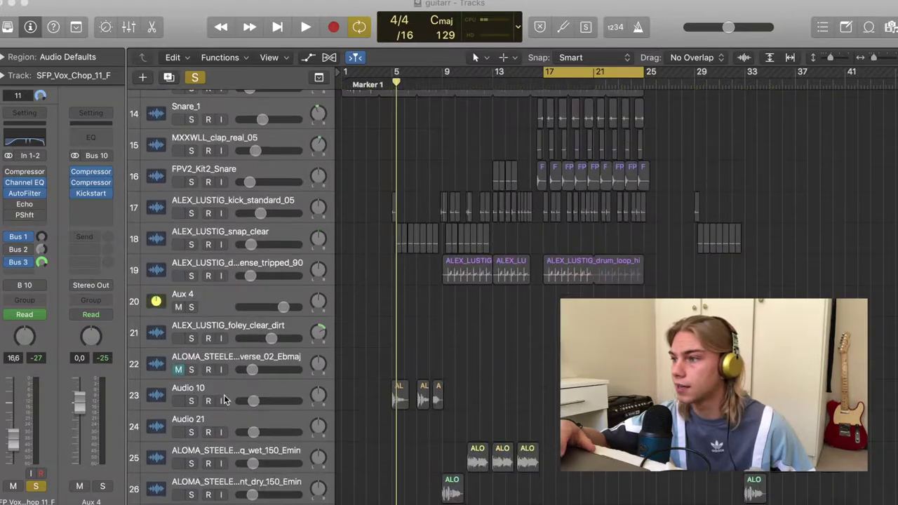
left_click(191, 391)
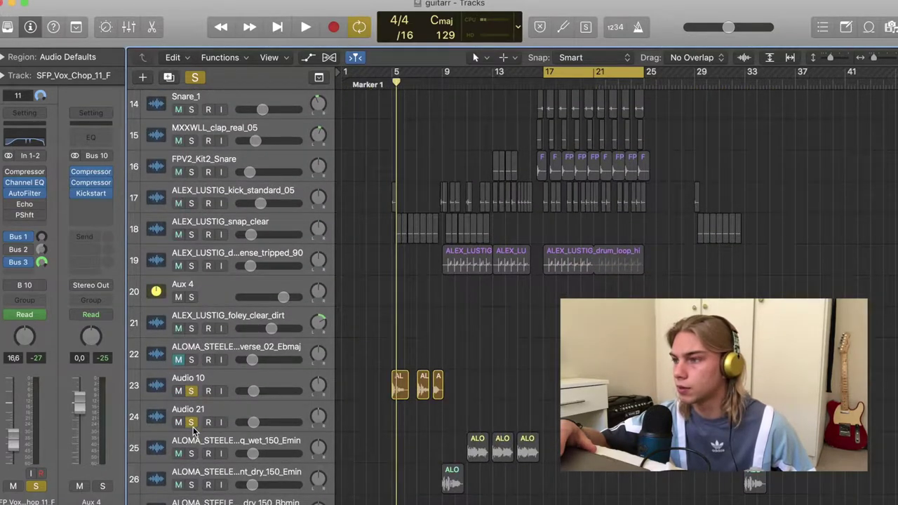
left_click(191, 485)
left_click(191, 454)
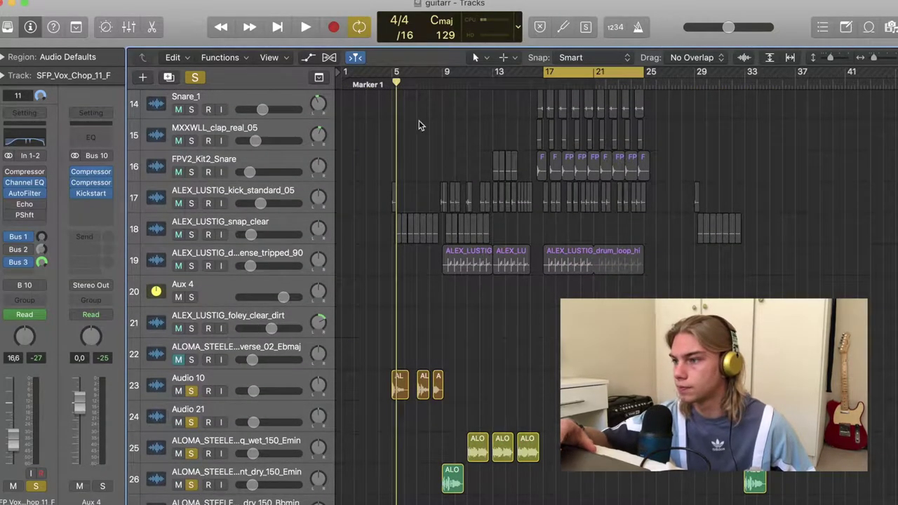
- Play the song while soloing the ALEX_LUSTIG kick, snap and drum-loop tracks 17–19, then stop
scroll(405, 82, "up", 10)
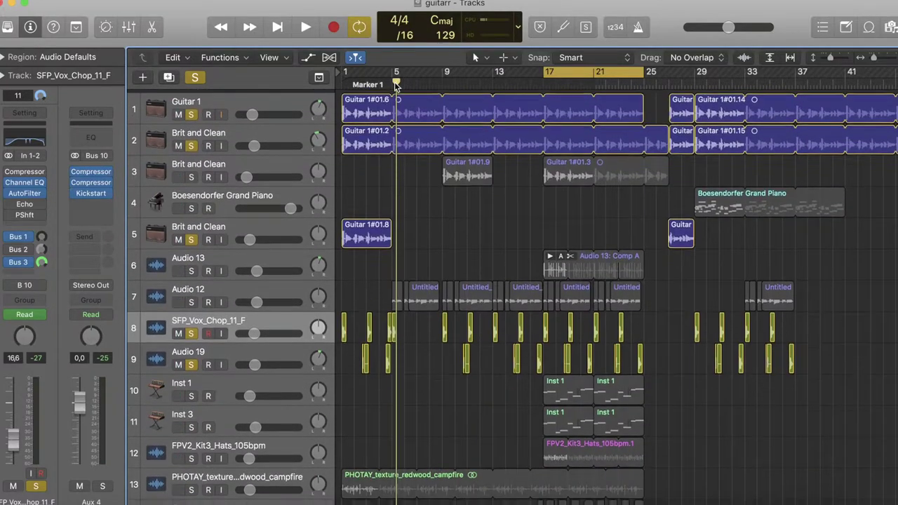
scroll(435, 79, "down", 5)
key("space")
scroll(447, 372, "down", 8)
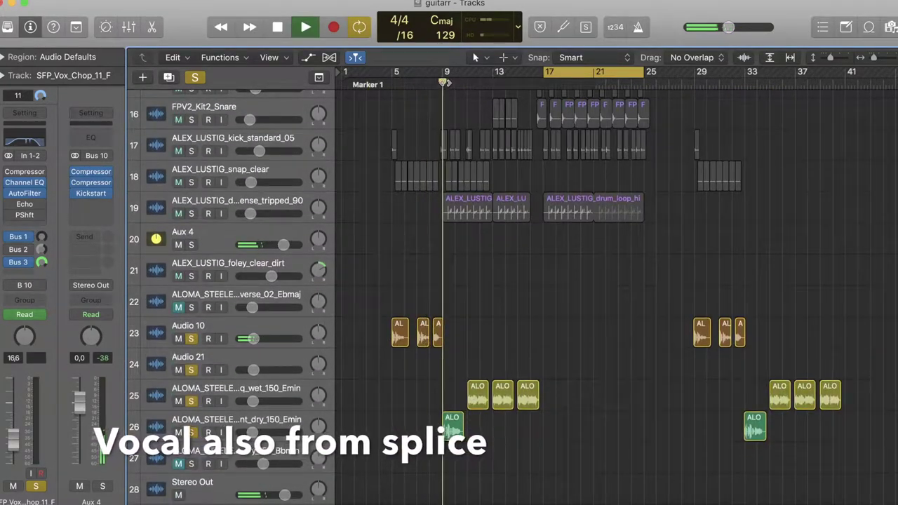
scroll(455, 271, "up", 1)
scroll(455, 271, "up", 1)
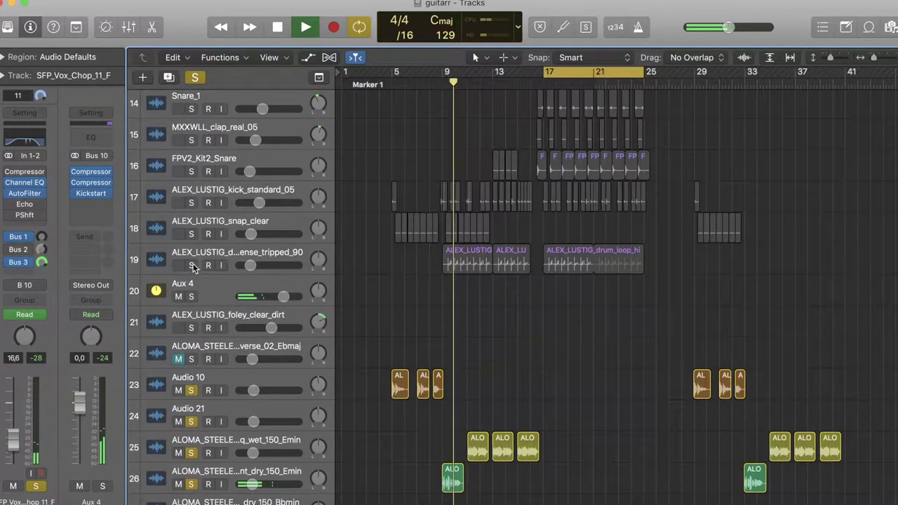
left_click_drag(191, 266, 191, 204)
scroll(191, 209, "up", 2)
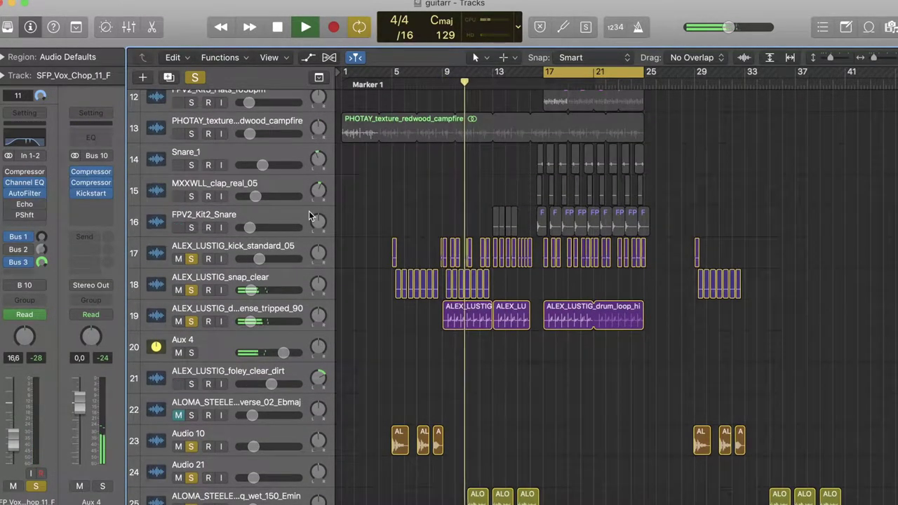
key("space")
scroll(361, 257, "up", 8)
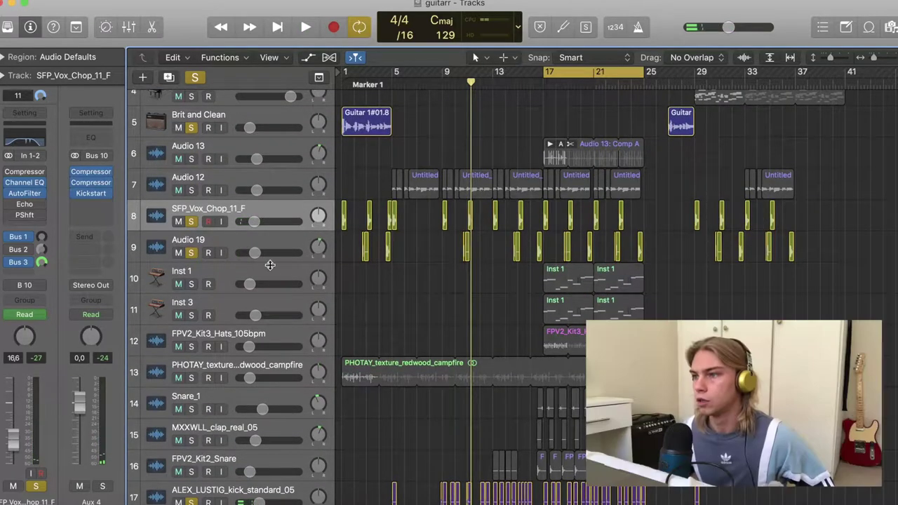
scroll(361, 233, "up", 3)
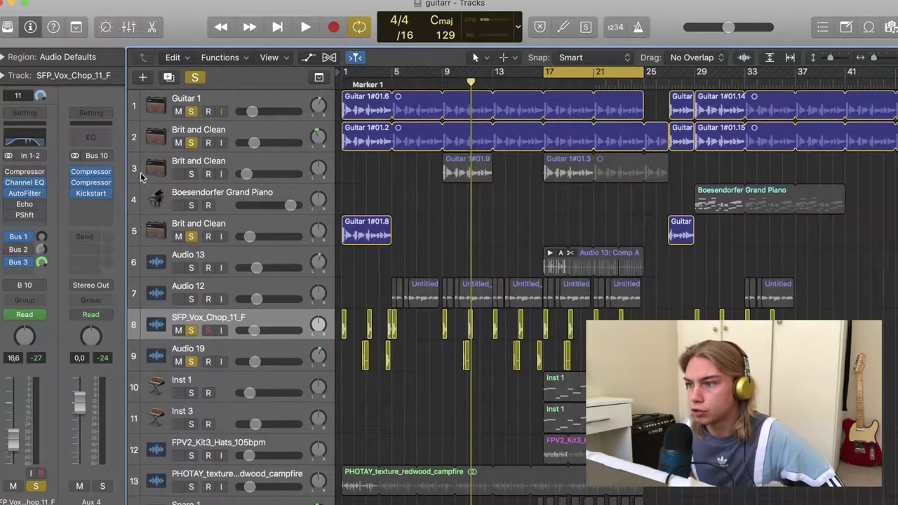
- Clear all track solos and play the arrangement from bar 17
left_click(191, 175)
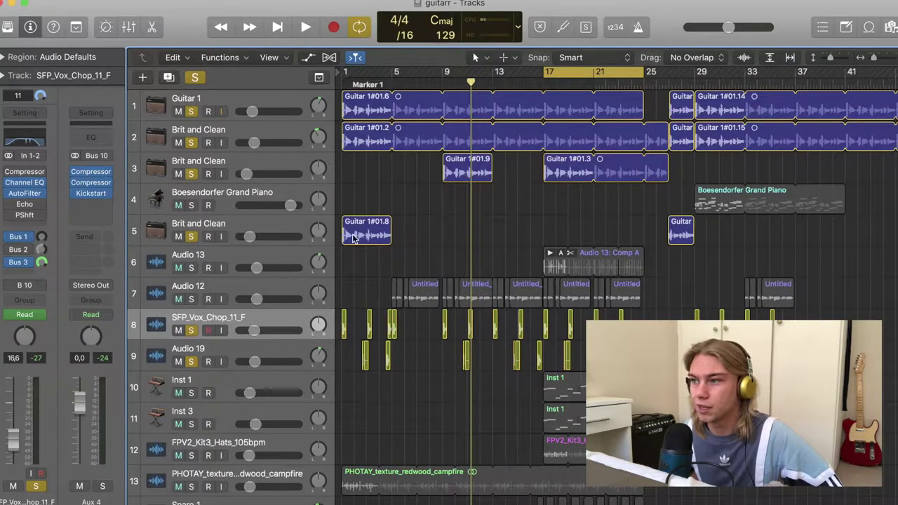
left_click(195, 76)
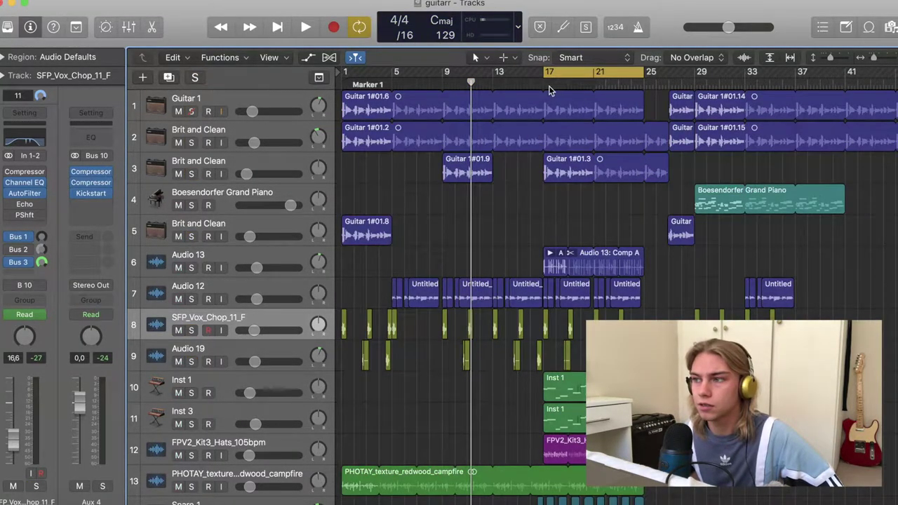
left_click(543, 79)
key("space")
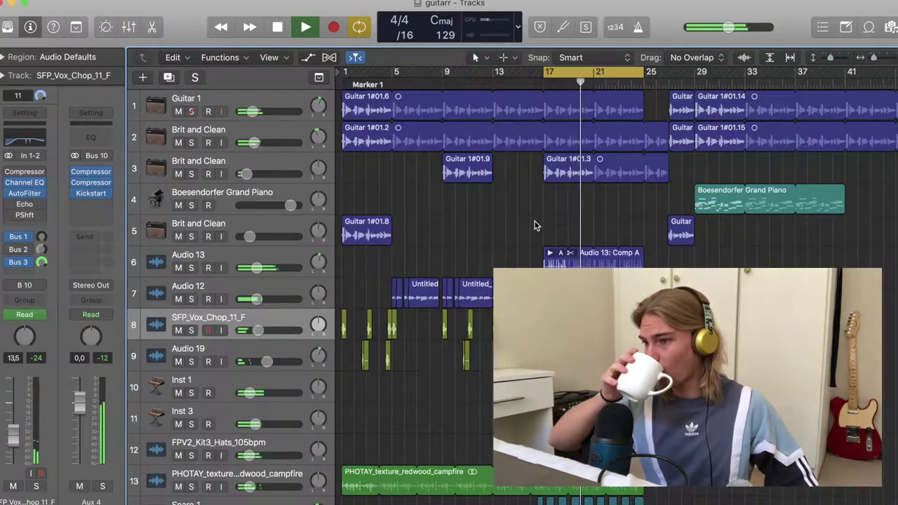
key("space")
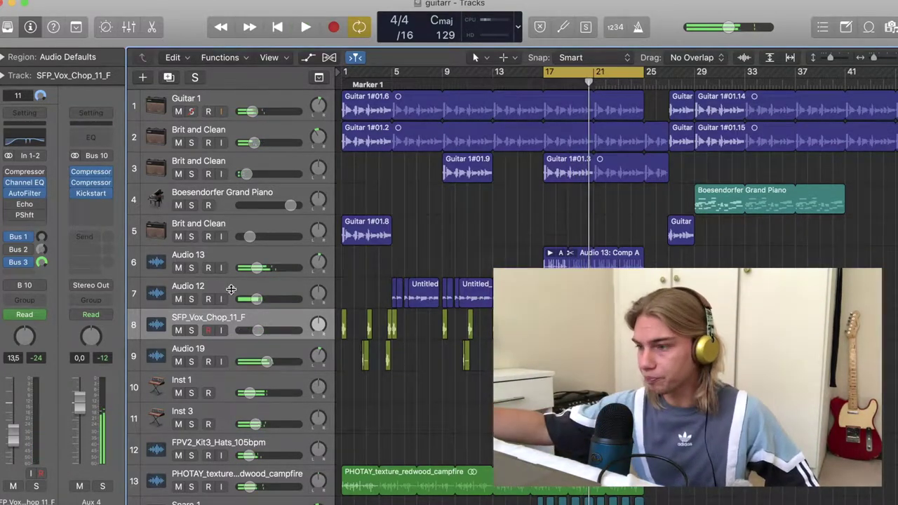
- Solo Audio 13 and listen to it again from bar 17
left_click(191, 268)
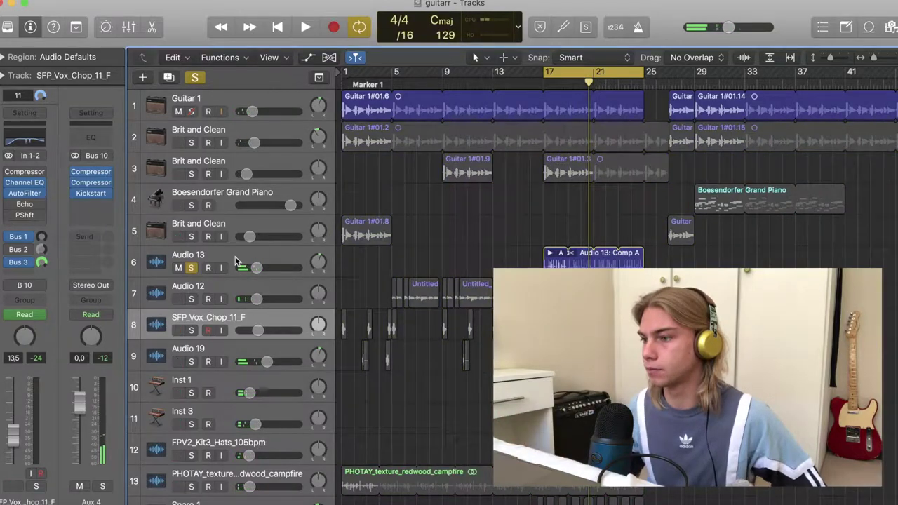
key("space")
scroll(490, 346, "down", 7)
scroll(490, 346, "up", 7)
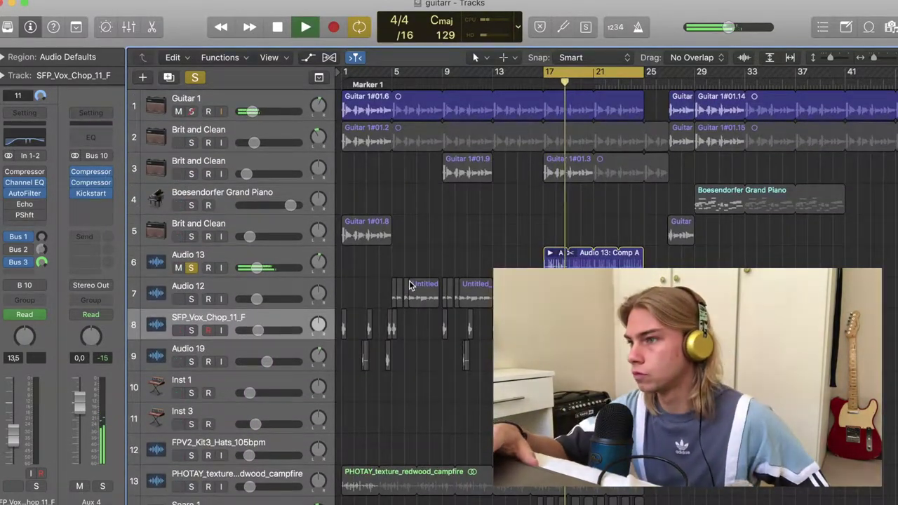
key("space")
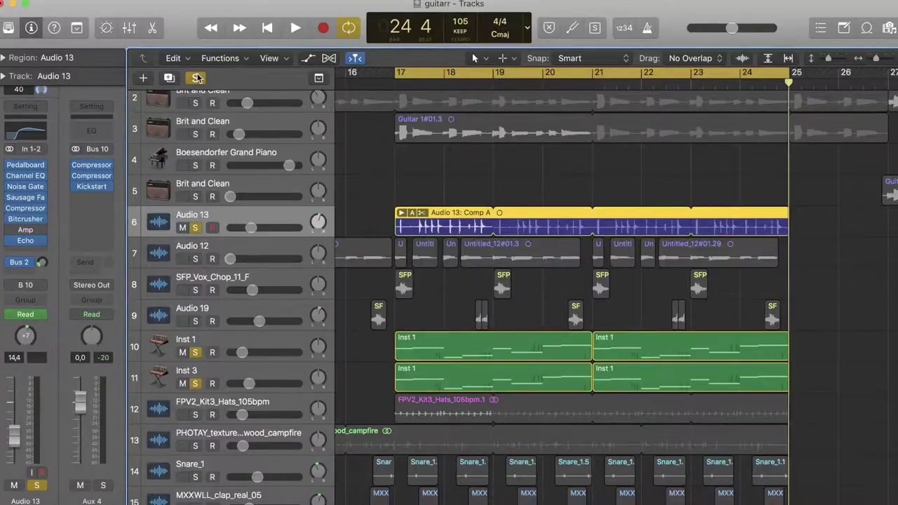
- Scroll the track list up toward the soloed Audio 13, Inst 1 and Inst 3 tracks
scroll(200, 79, "up", 2)
- Solo Guitar 1 and both Brit and Clean tracks, and play from bar 17
left_click(196, 174)
left_click_drag(195, 143, 196, 113)
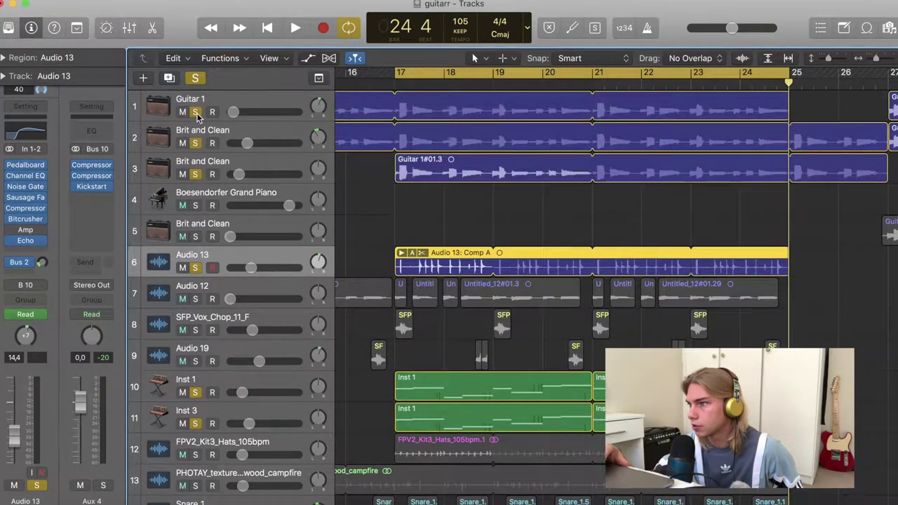
key("space")
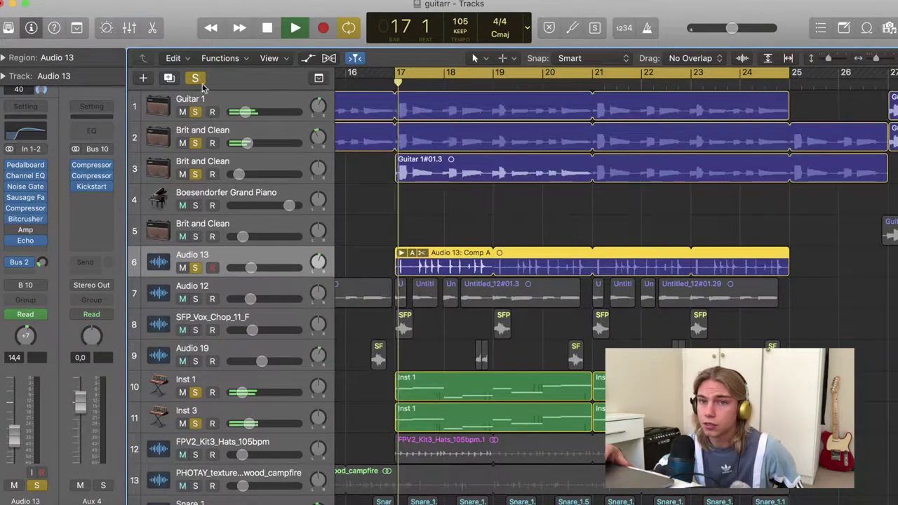
- Bypass Audio 13's effect plug-ins and replay to compare with and without them
left_click(10, 219)
mouse_move(11, 243)
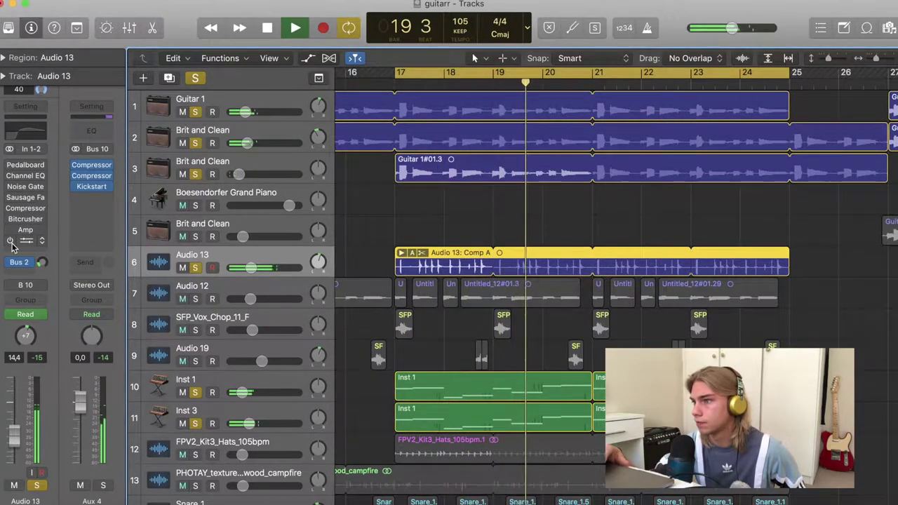
key("space")
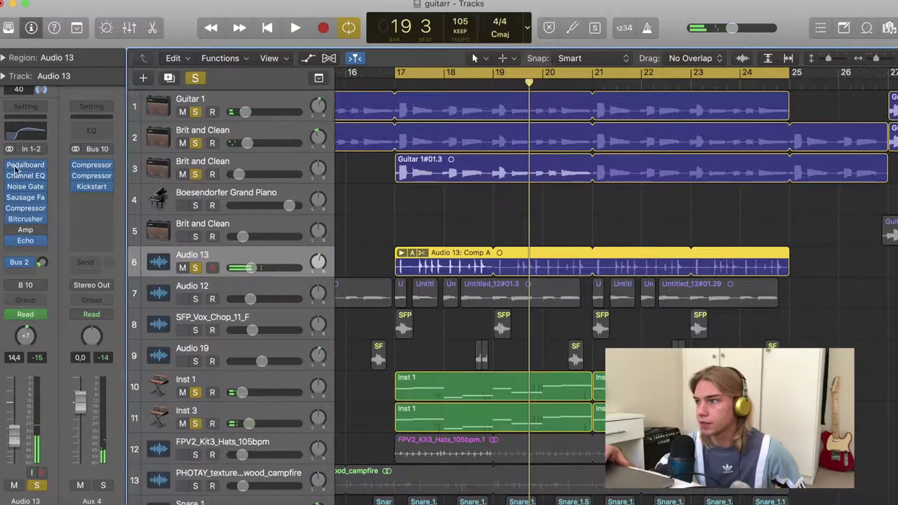
key("space")
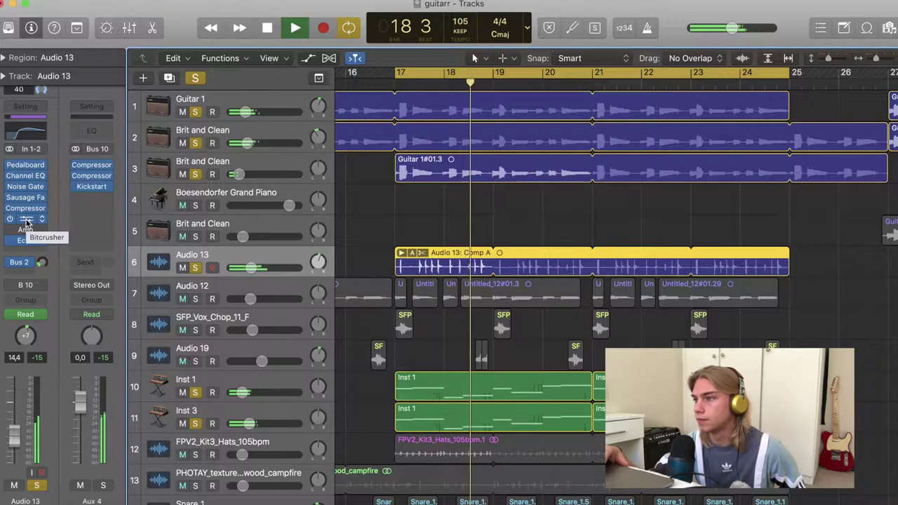
key("space")
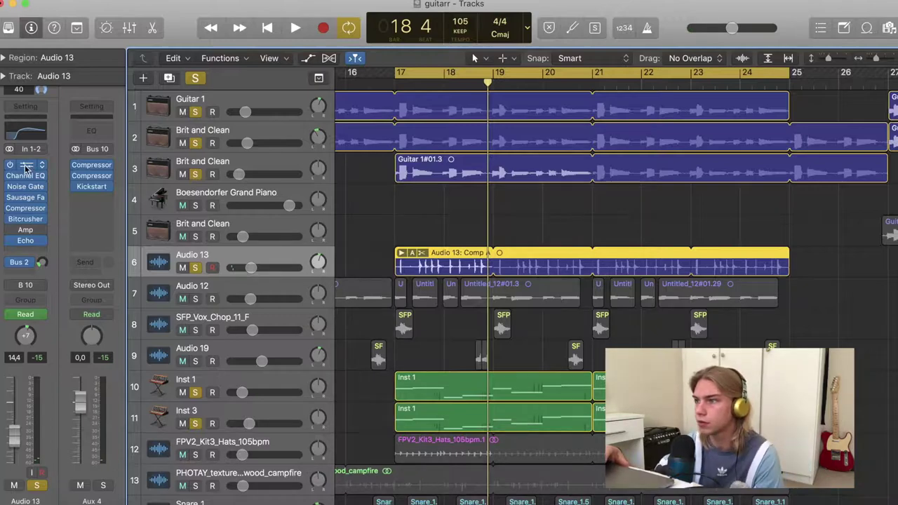
- Rock the Wham treadle in Audio 13's Pedalboard, browse the other pedals, then close it
left_click(26, 168)
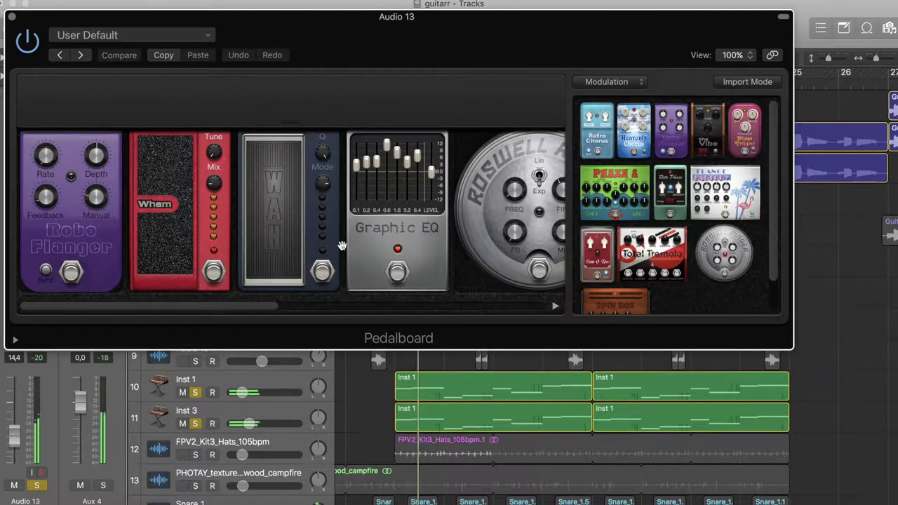
left_click_drag(186, 235, 174, 181)
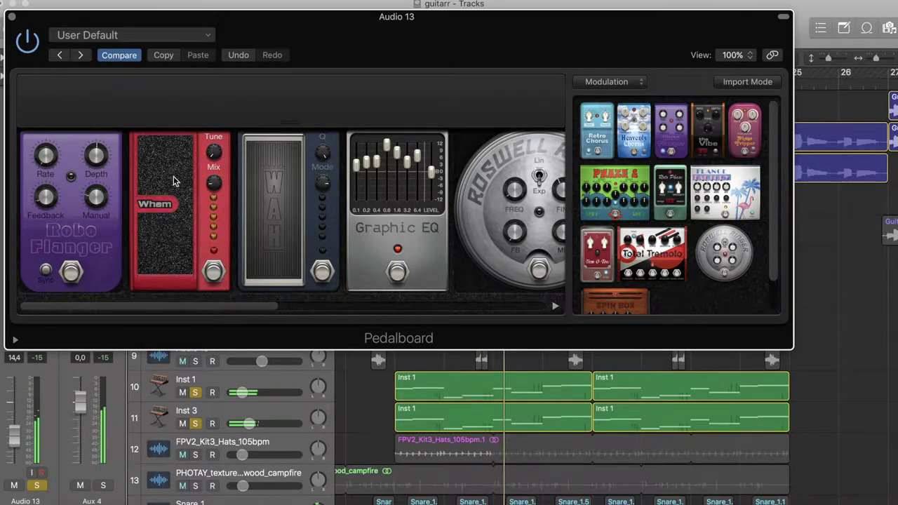
scroll(318, 226, "right", 10)
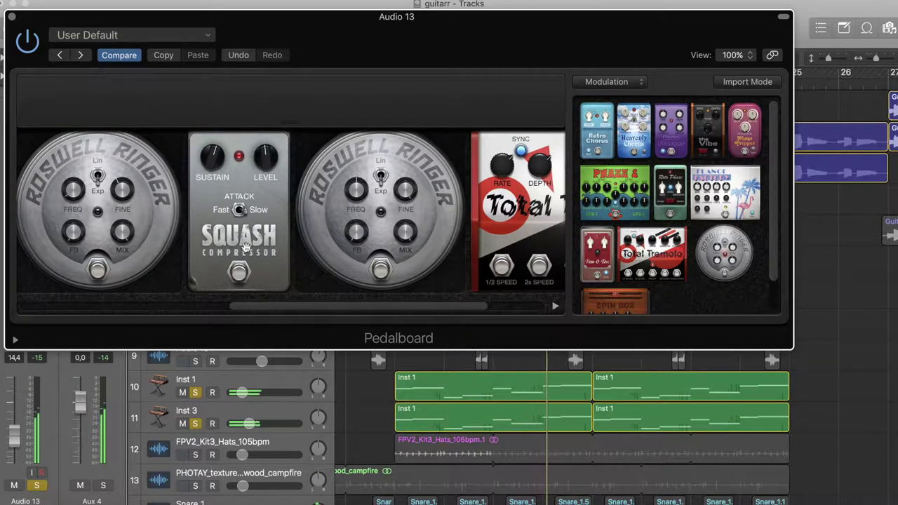
scroll(249, 222, "right", 1)
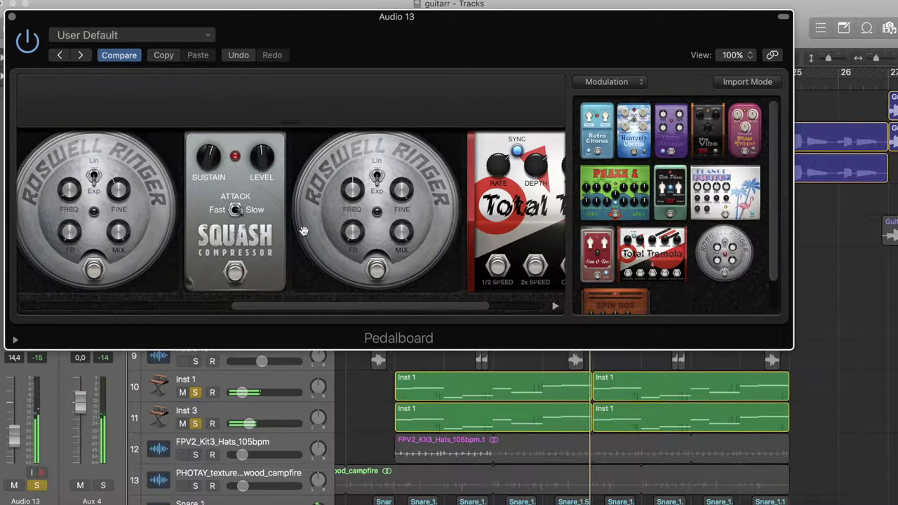
scroll(304, 232, "right", 5)
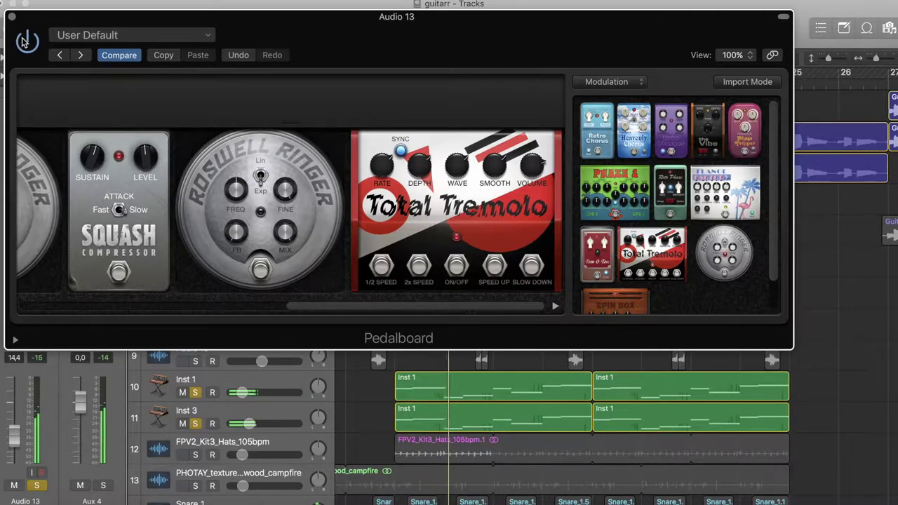
scroll(279, 96, "left", 10)
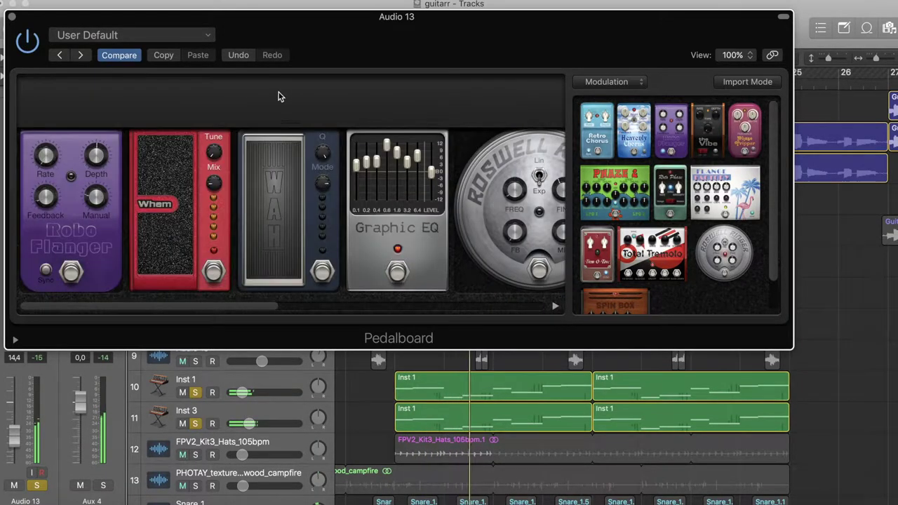
left_click(11, 17)
- Clear all solos, unsolo the hats track, play from bar 17, and select Inst 3
scroll(405, 346, "down", 1)
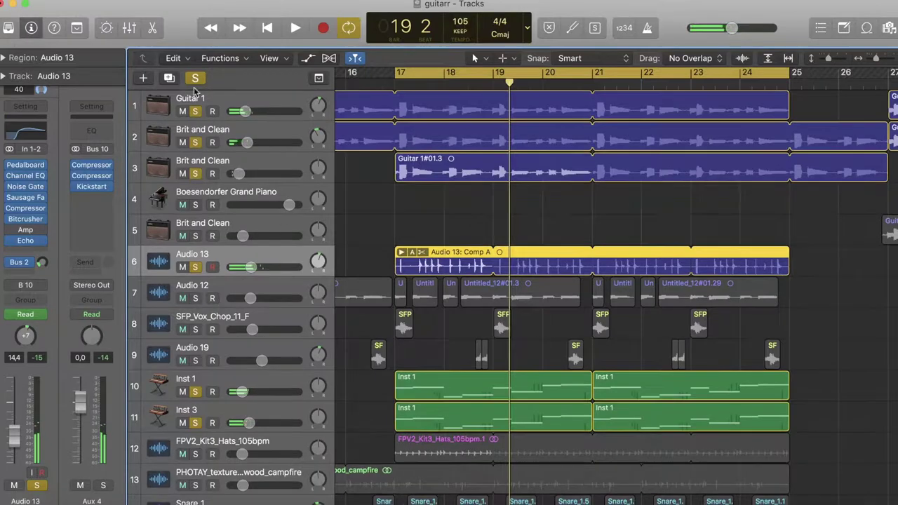
left_click(195, 79)
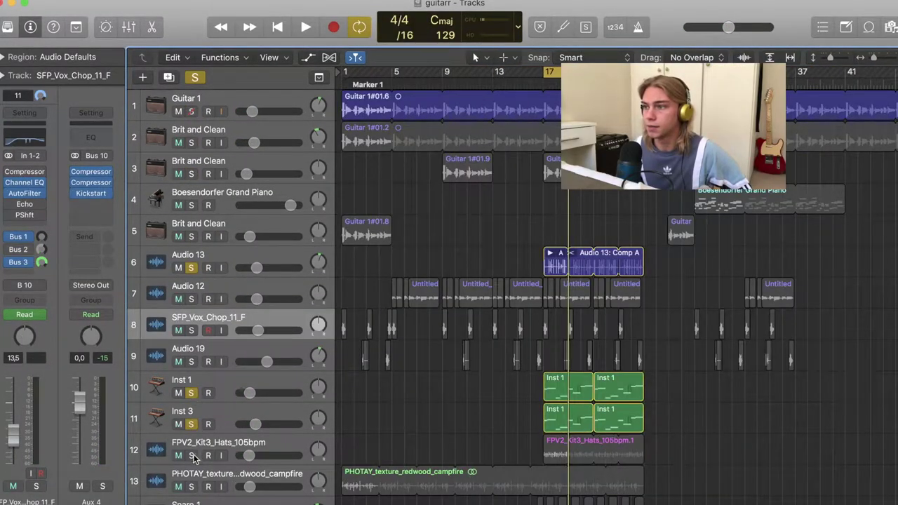
left_click(194, 457)
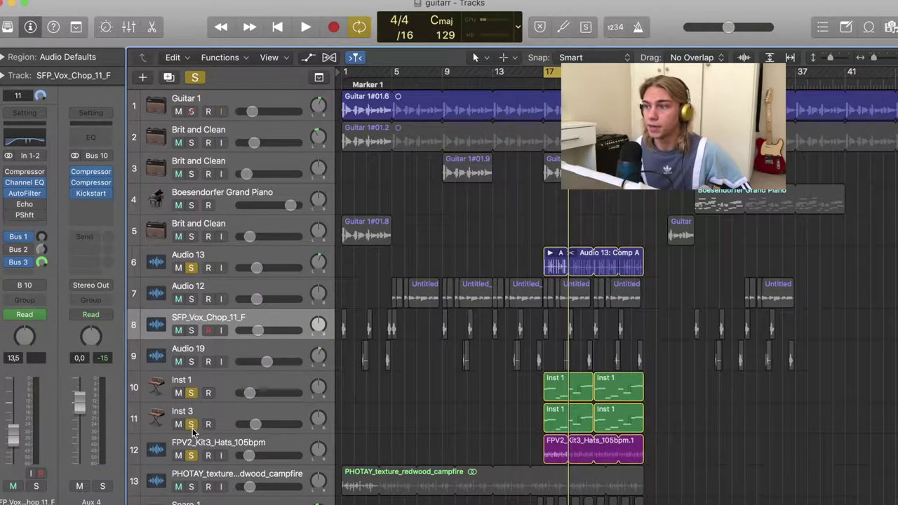
left_click(190, 457)
key("space")
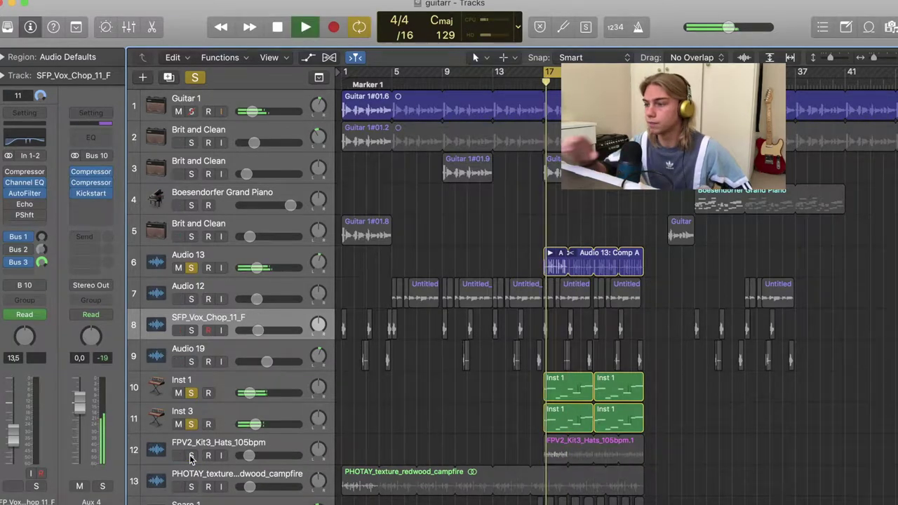
left_click(224, 411)
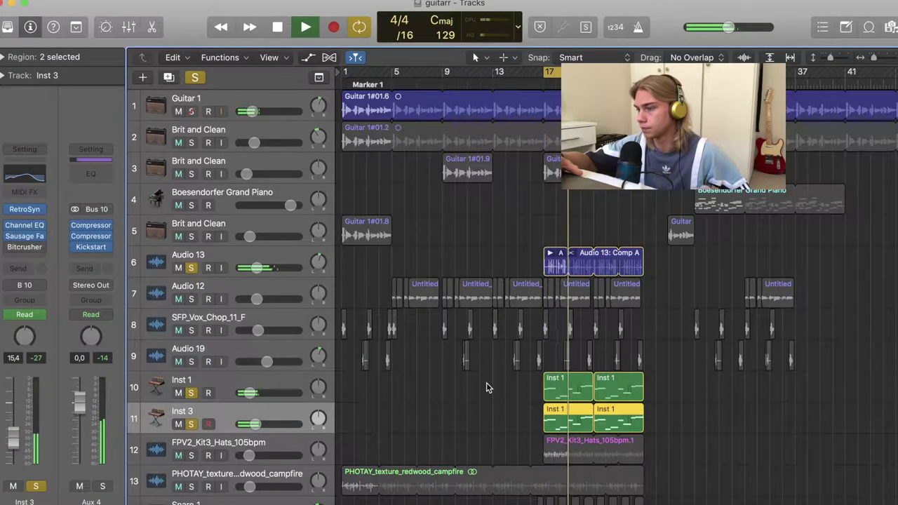
- Check Inst 3's Retro Synth bass, then open Inst 1's regions in the Piano Roll
left_click(28, 212)
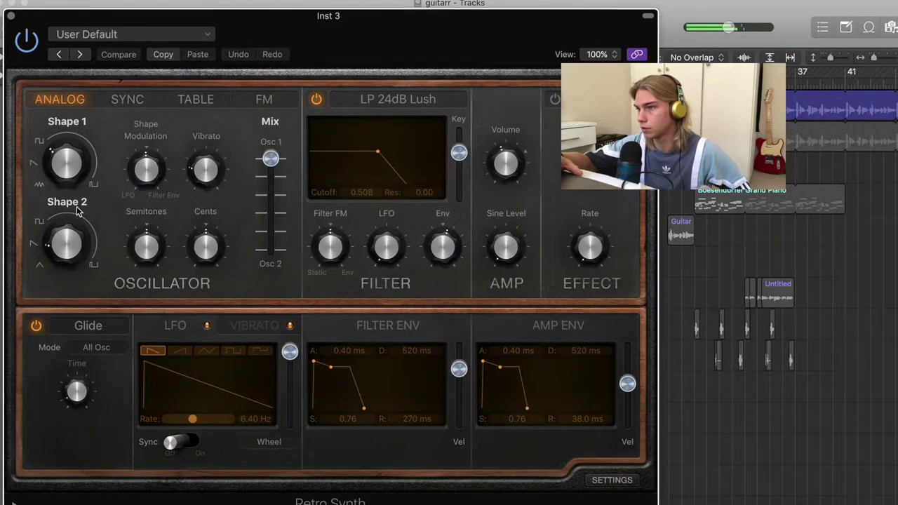
left_click(12, 17)
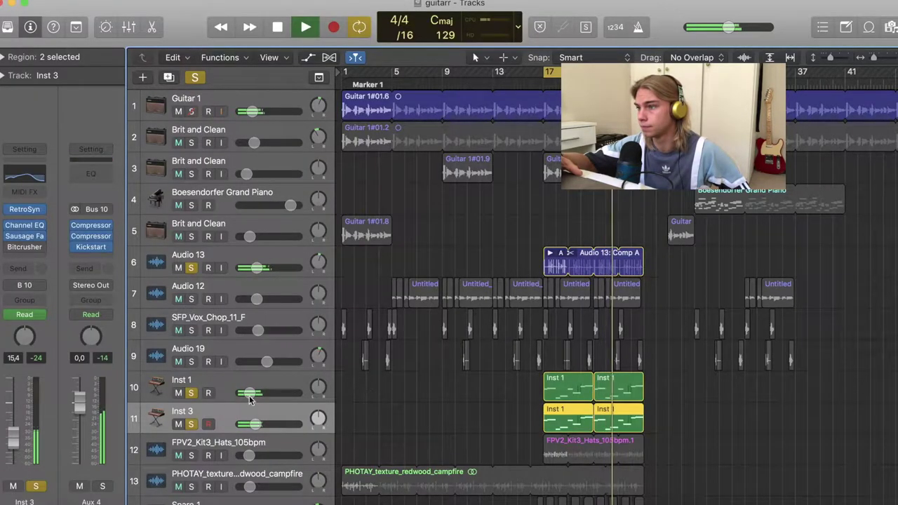
double_click(431, 385)
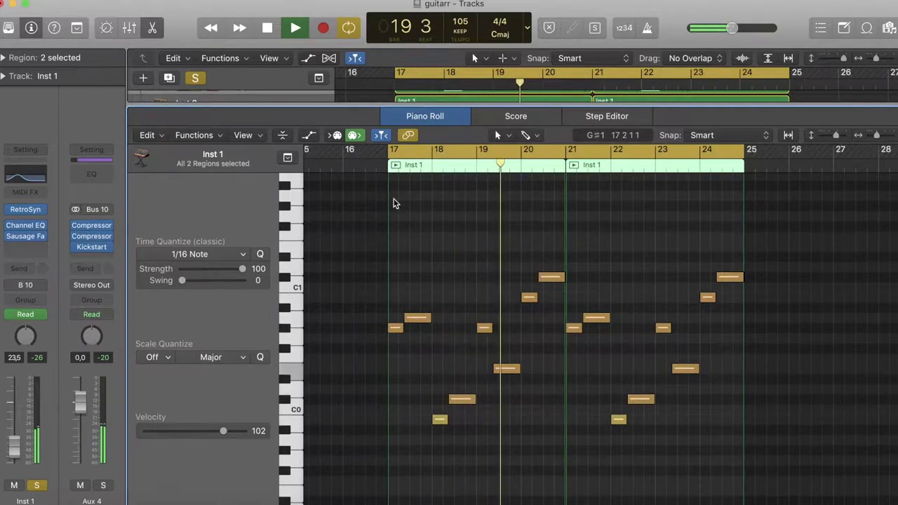
- Display the Ch. 1: Pitch Bend curve in the Piano Roll's MIDI lane and stop playback
left_click(313, 137)
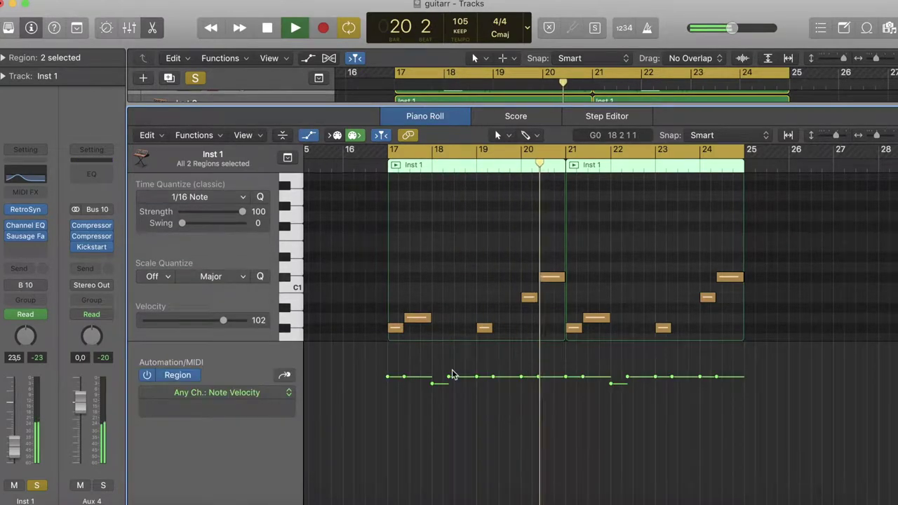
left_click(237, 392)
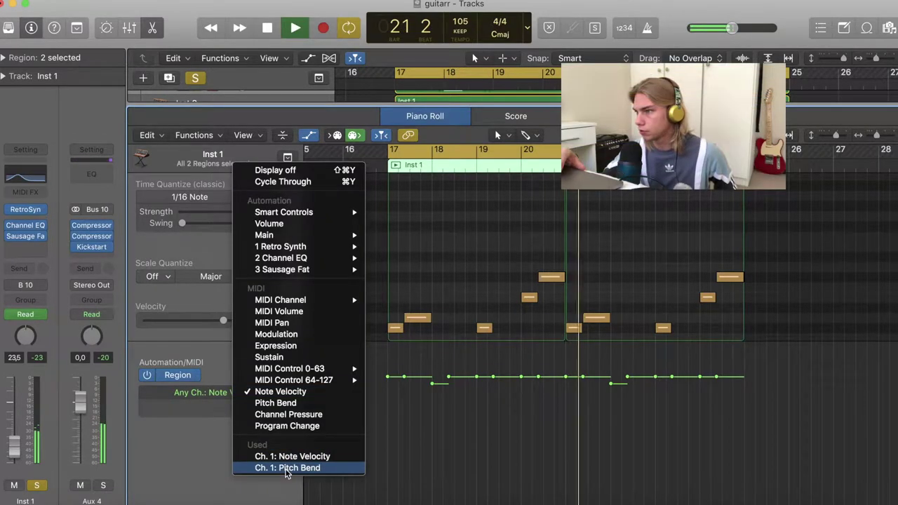
left_click(288, 468)
scroll(431, 424, "down", 3)
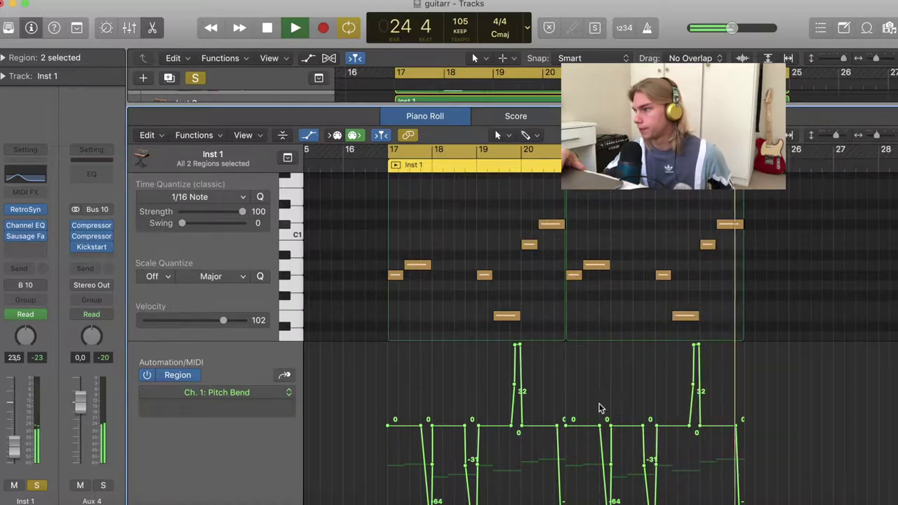
key("space")
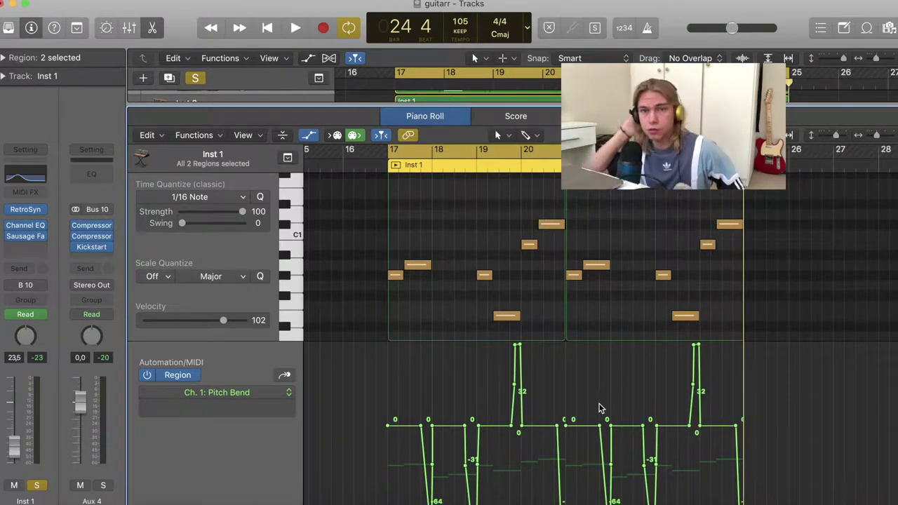
- Close the piano roll, enlarge the track rows, select Inst 3 and toggle Inst 1's solo
key("e")
key("super+Down")
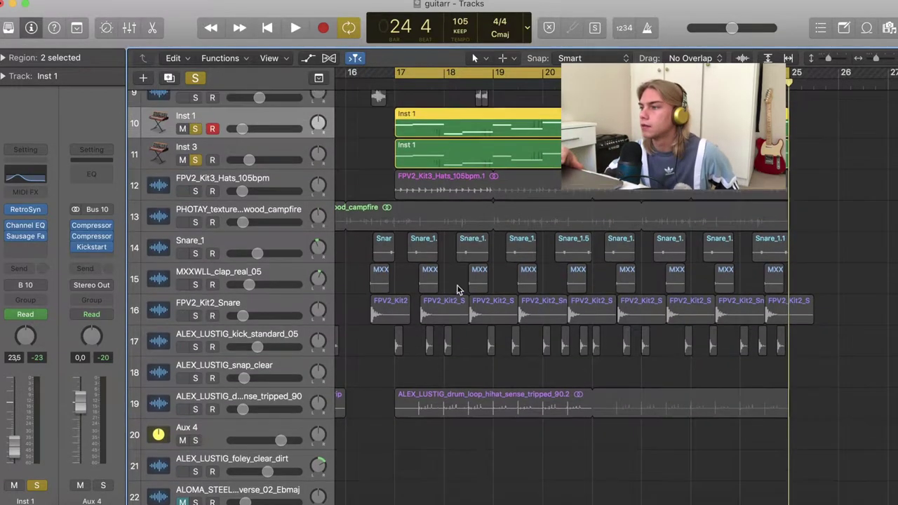
left_click(280, 153)
left_click(195, 134)
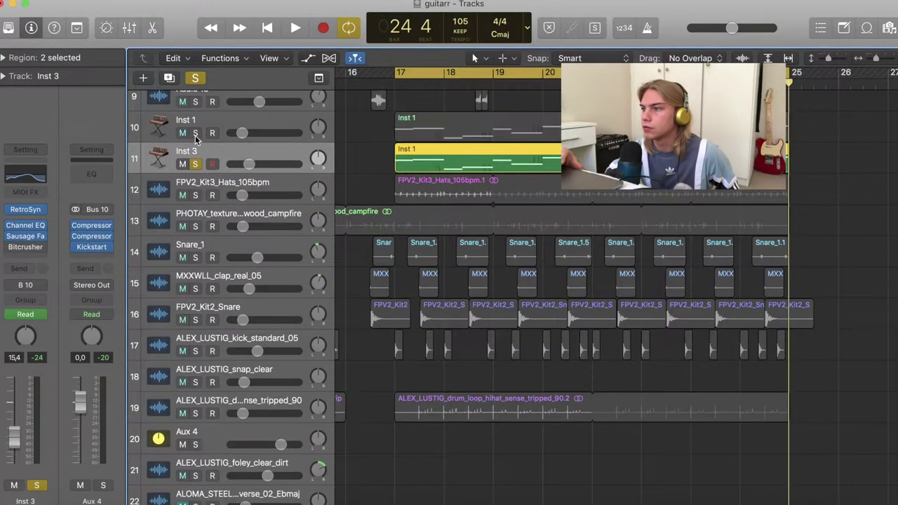
left_click(195, 133)
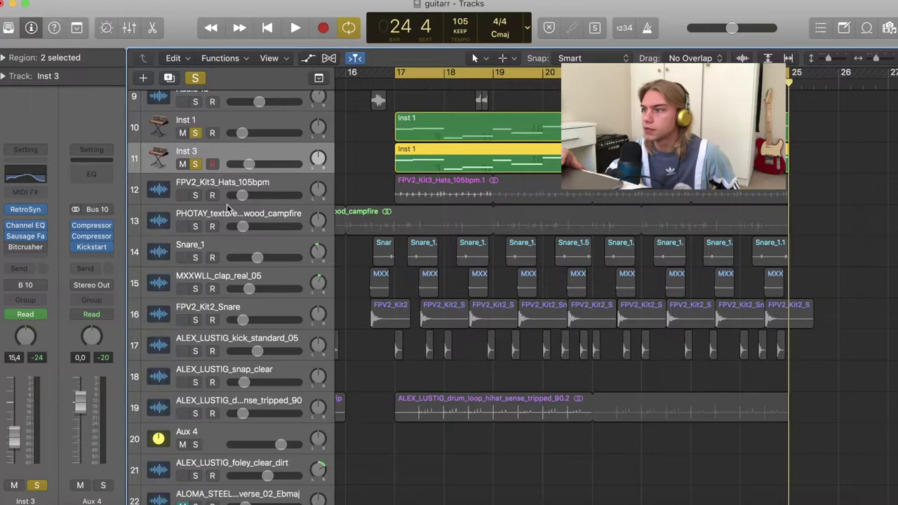
- Select and solo the Audio 13 track
scroll(227, 206, "up", 7)
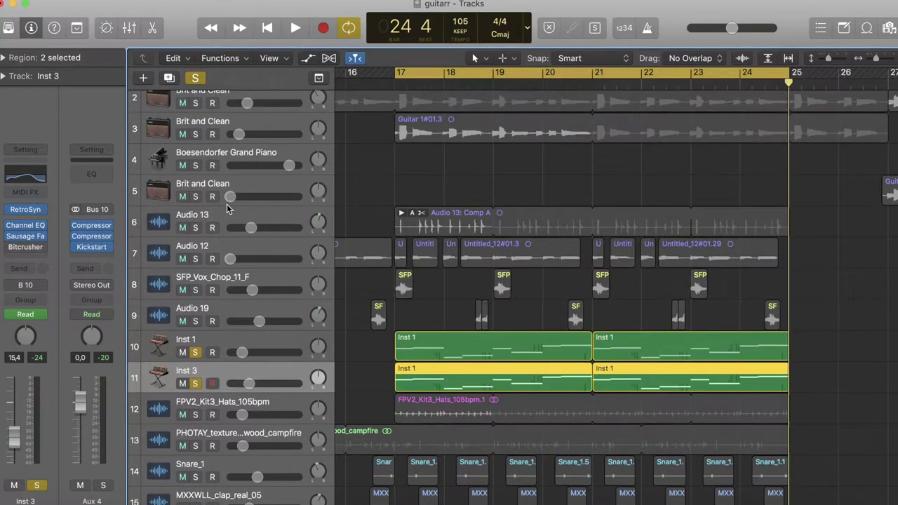
left_click(227, 207)
left_click(196, 227)
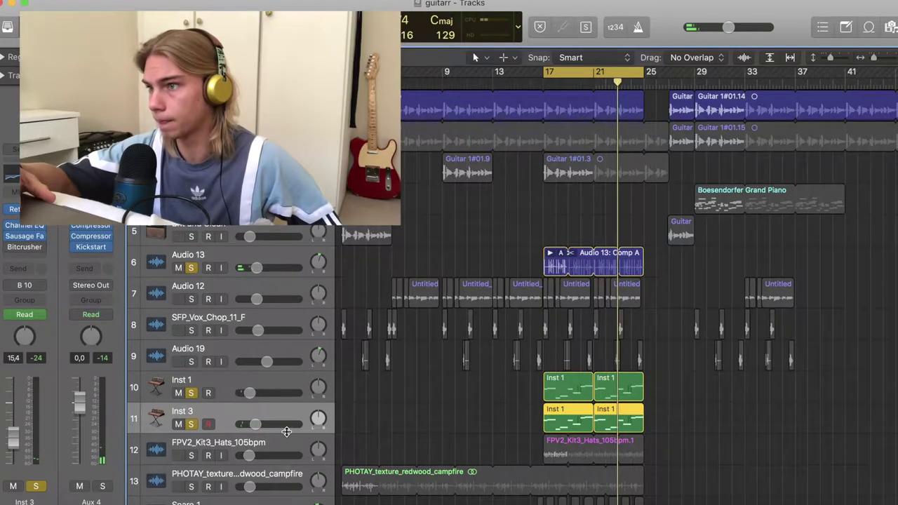
- Solo the drum and texture tracks 12–17, reselect Audio 13, and start playback
scroll(210, 393, "down", 4)
left_click_drag(190, 489, 191, 332)
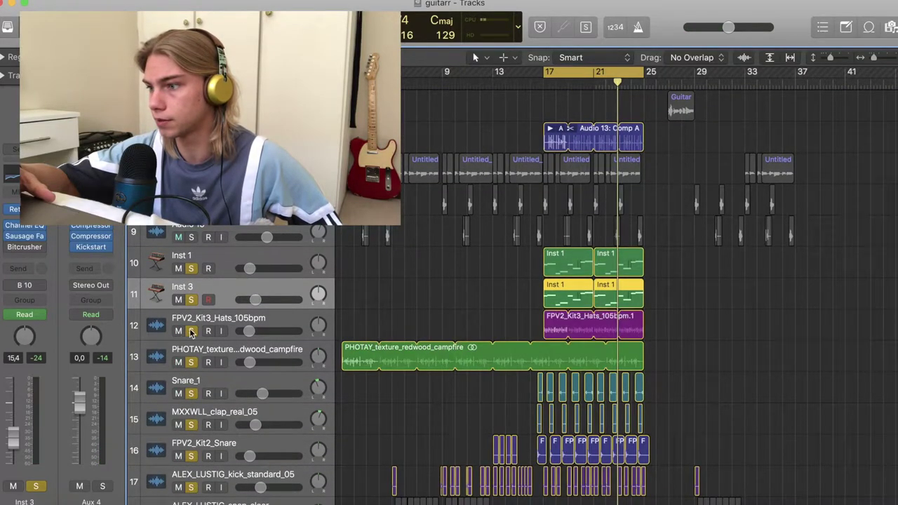
left_click_drag(191, 300, 190, 269)
scroll(202, 332, "up", 4)
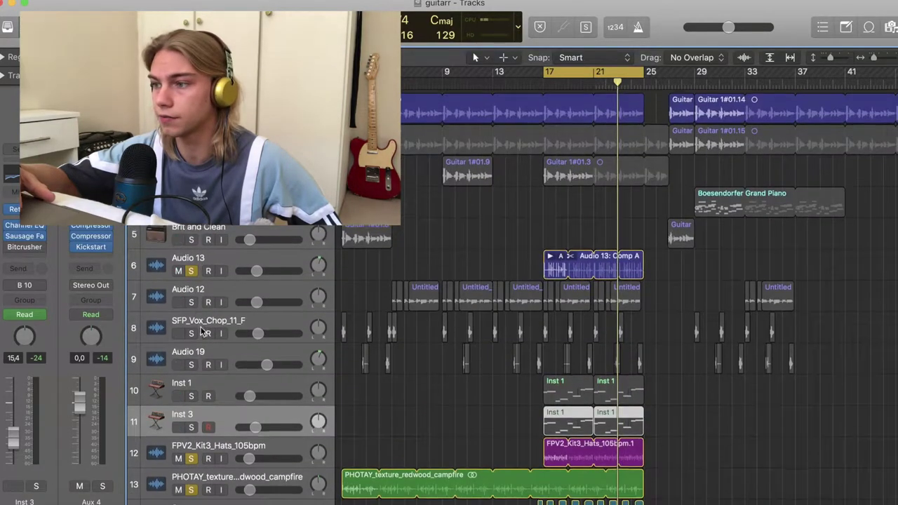
left_click(218, 277)
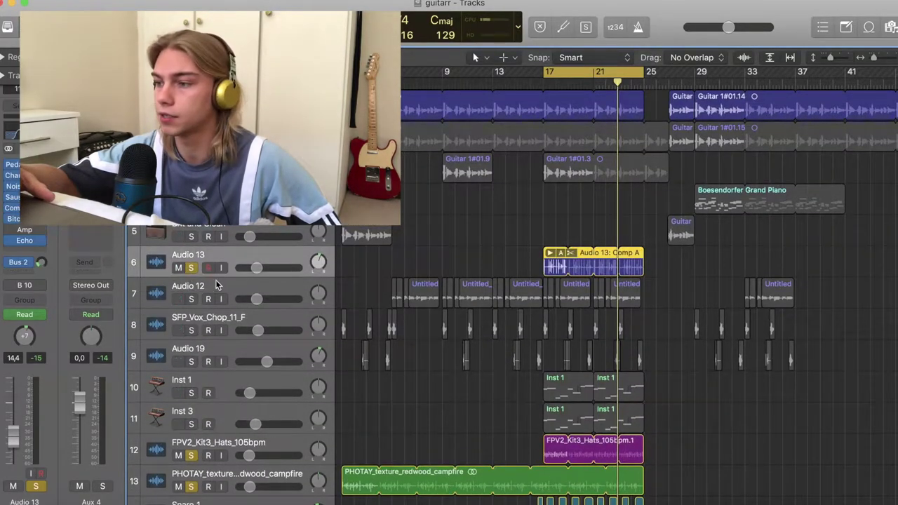
key("space")
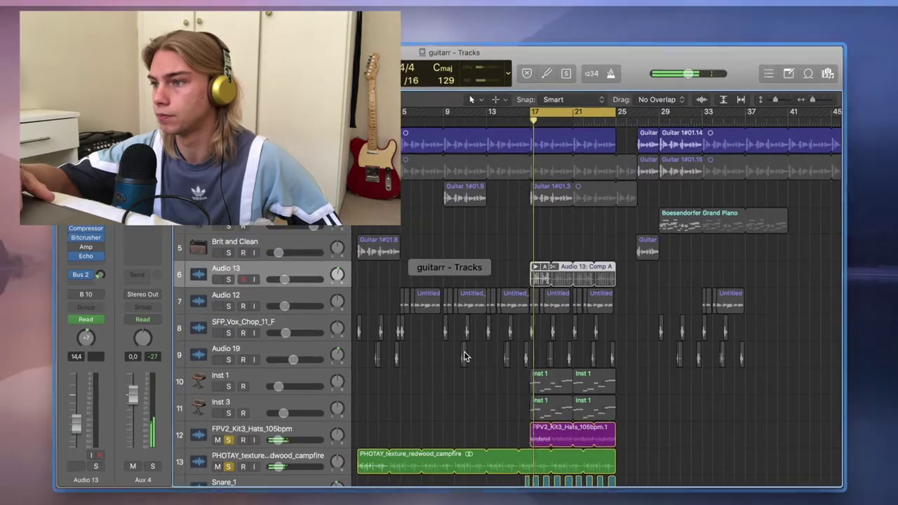
- Add the drum loop on track 19 to the solo group and zoom the arrangement in and out
scroll(488, 394, "down", 3)
scroll(488, 395, "down", 7)
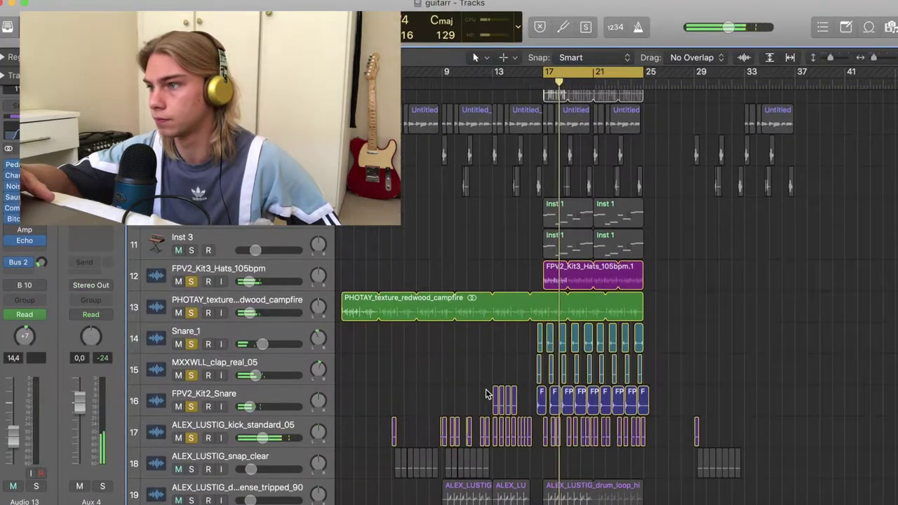
left_click(191, 501)
scroll(418, 417, "down", 2)
key("super+Right")
key("super+Right")
key("super+Right")
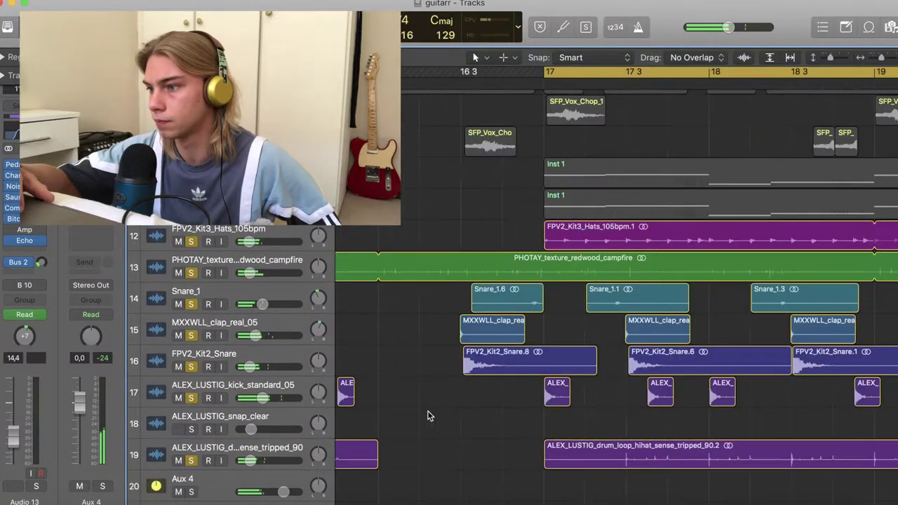
key("super+Left")
key("super+Left")
key("super+Left")
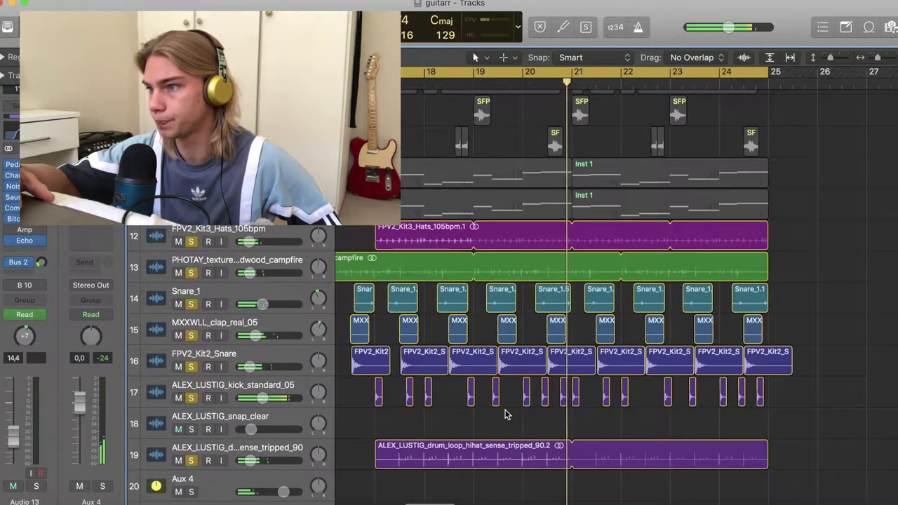
scroll(507, 415, "up", 1)
scroll(297, 417, "up", 5)
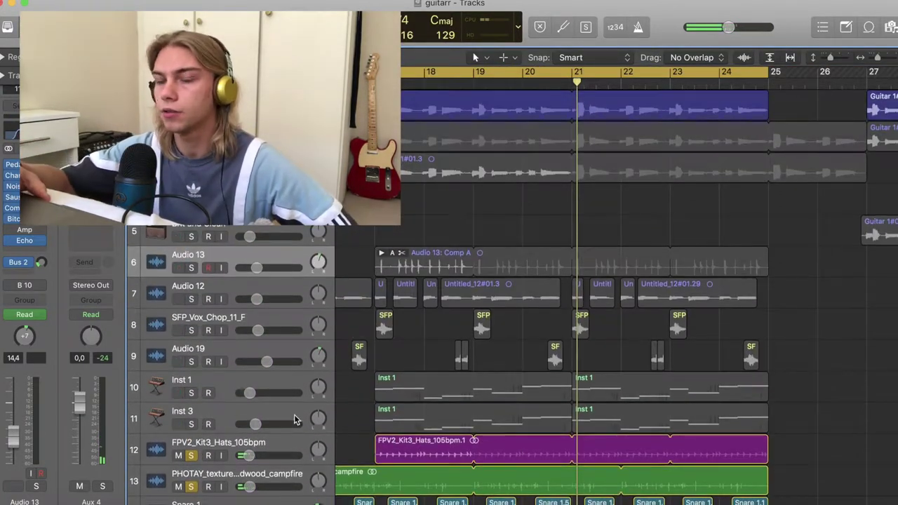
scroll(294, 420, "down", 1)
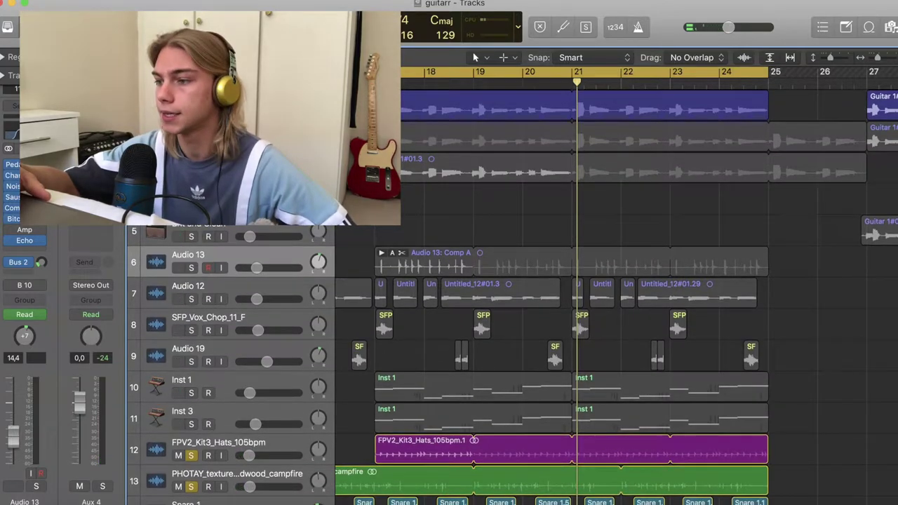
- Clear every solo with Ctrl+Option+Cmd+S so all tracks play together
key("s")
scroll(465, 241, "down", 2)
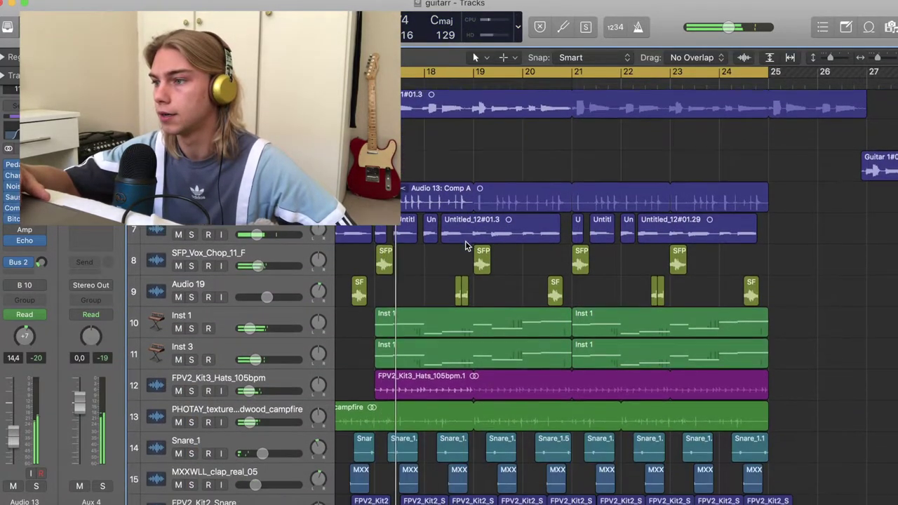
scroll(465, 241, "down", 2)
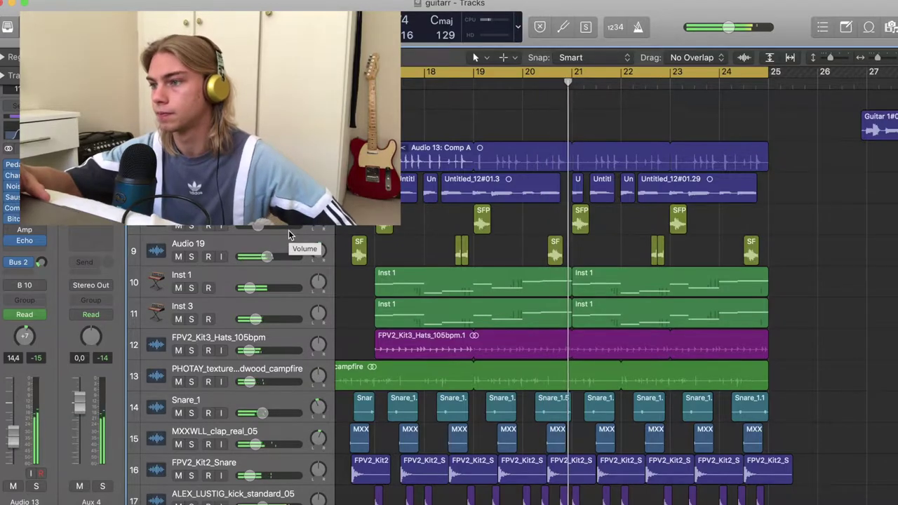
scroll(289, 230, "down", 10)
scroll(289, 230, "left", 3)
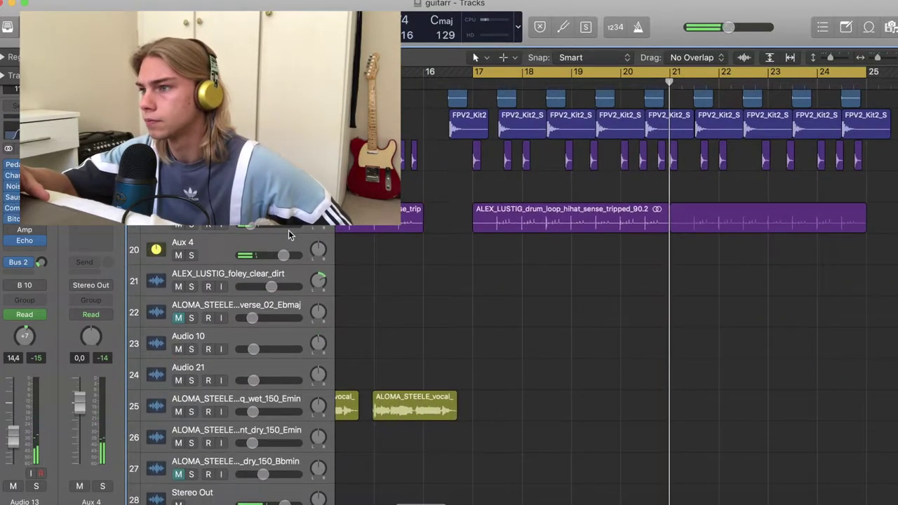
scroll(374, 242, "up", 10)
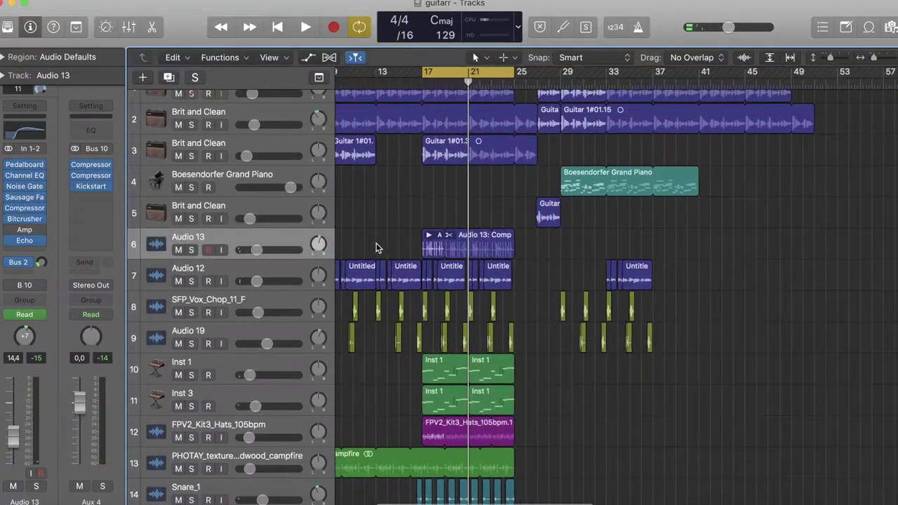
- Play from bar 17 with Audio 13 soloed and review its Bitcrusher (5.0 dB drive, 24% mix)
scroll(378, 244, "up", 1)
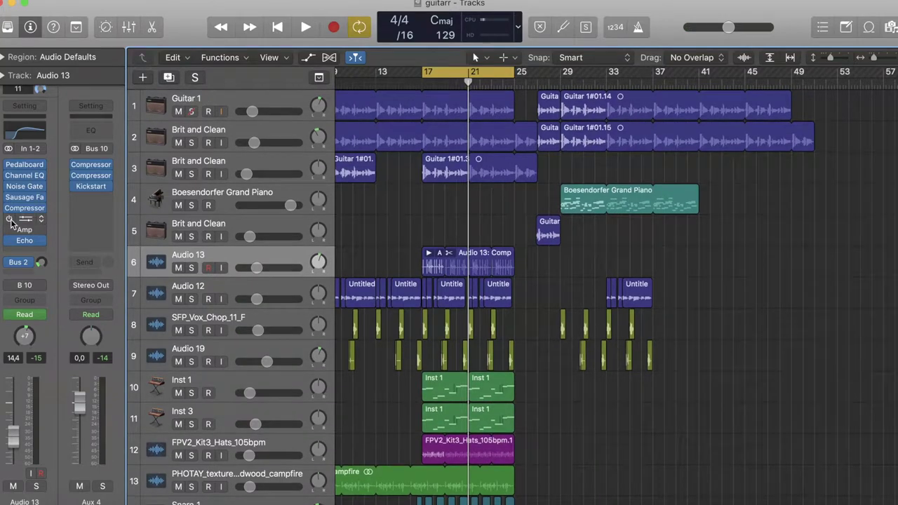
key("space")
left_click(190, 267)
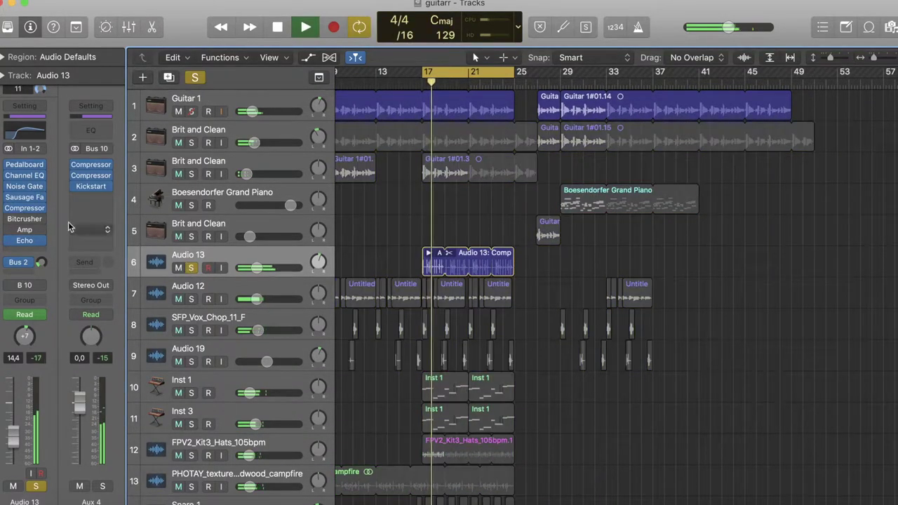
mouse_move(10, 220)
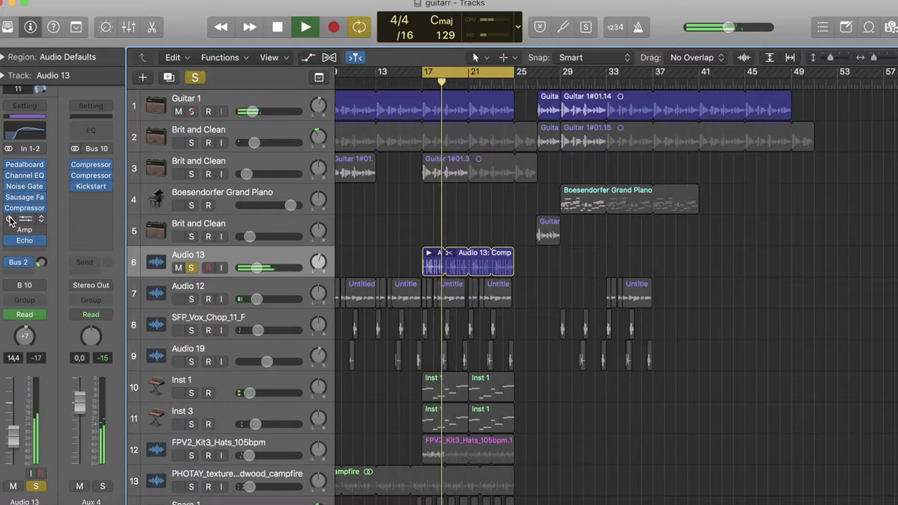
left_click(29, 222)
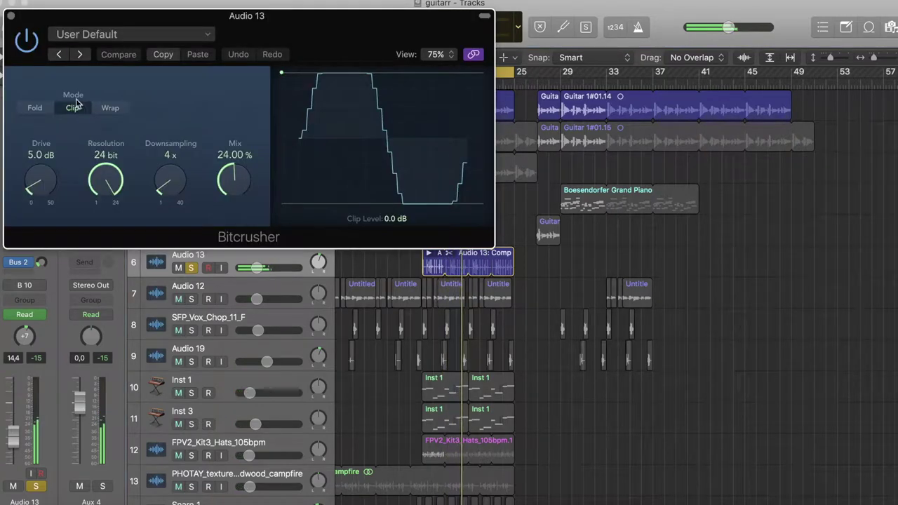
left_click(11, 16)
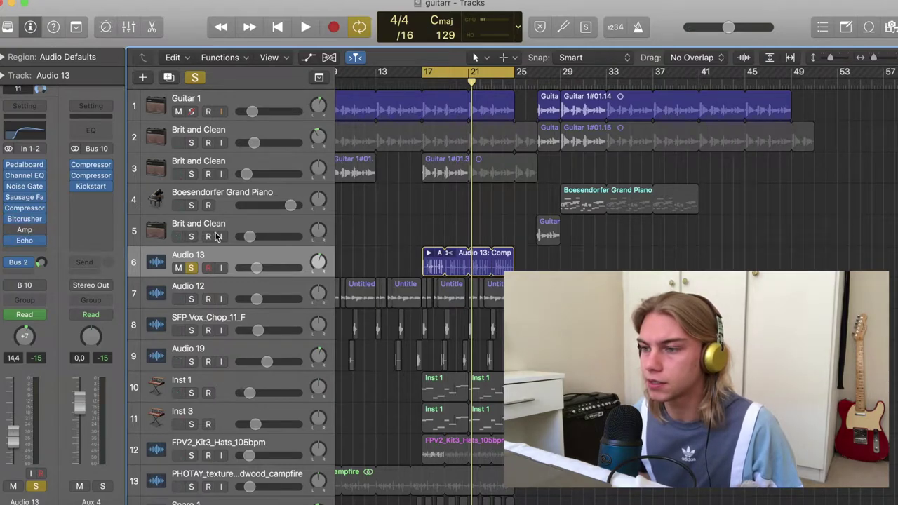
- Review the first Aux 4 compressor and unsolo Audio 13 so every track plays
left_click(93, 166)
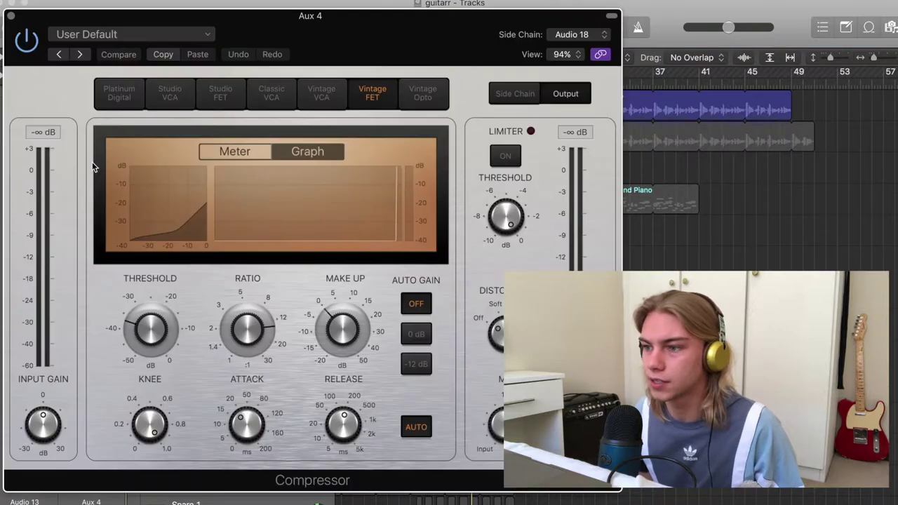
left_click(12, 15)
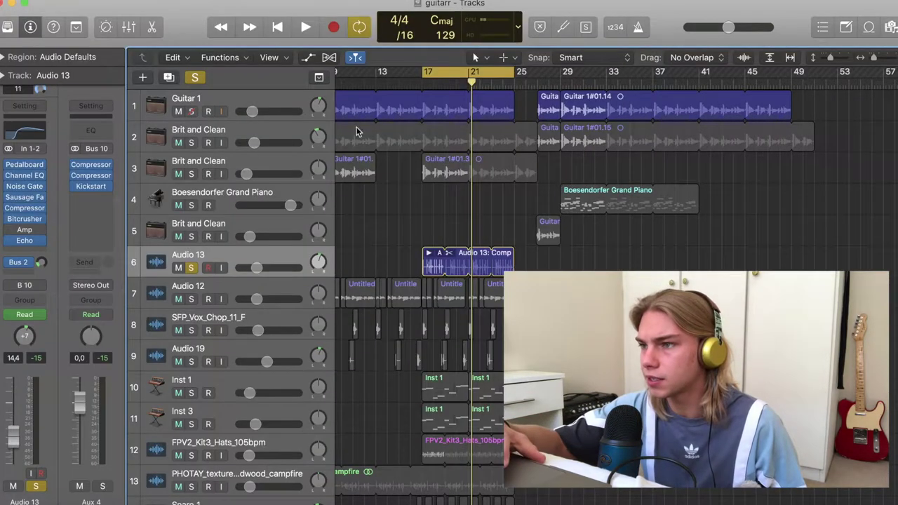
left_click(197, 76)
left_click(97, 167)
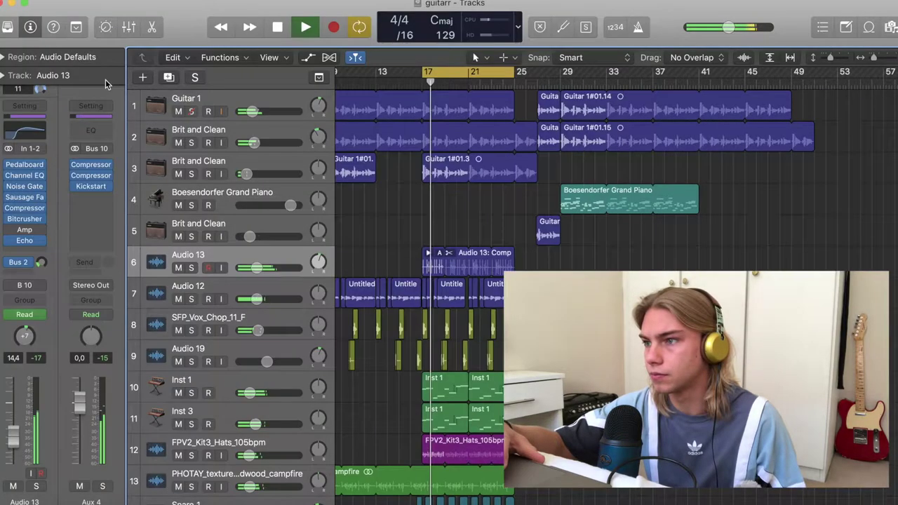
left_click(11, 14)
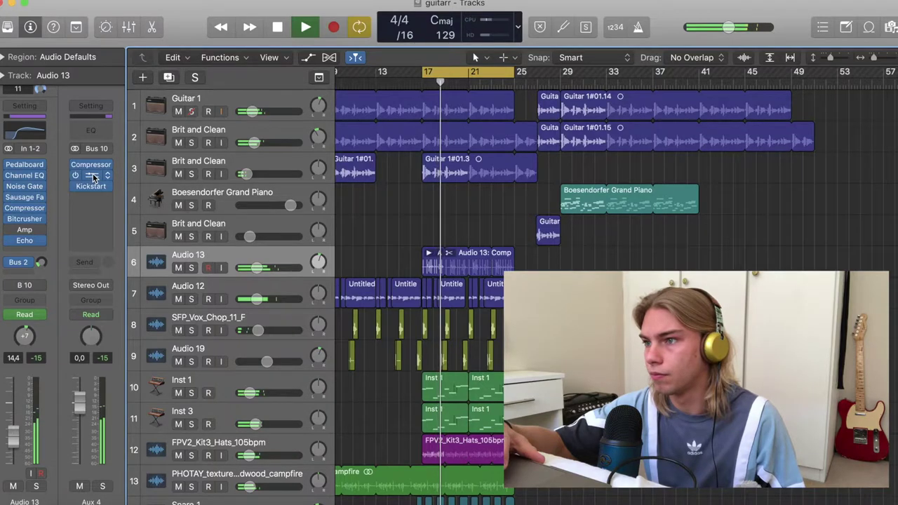
- Check the second Aux 4 compressor's side-chain source without changing it, then stop playback
left_click(93, 179)
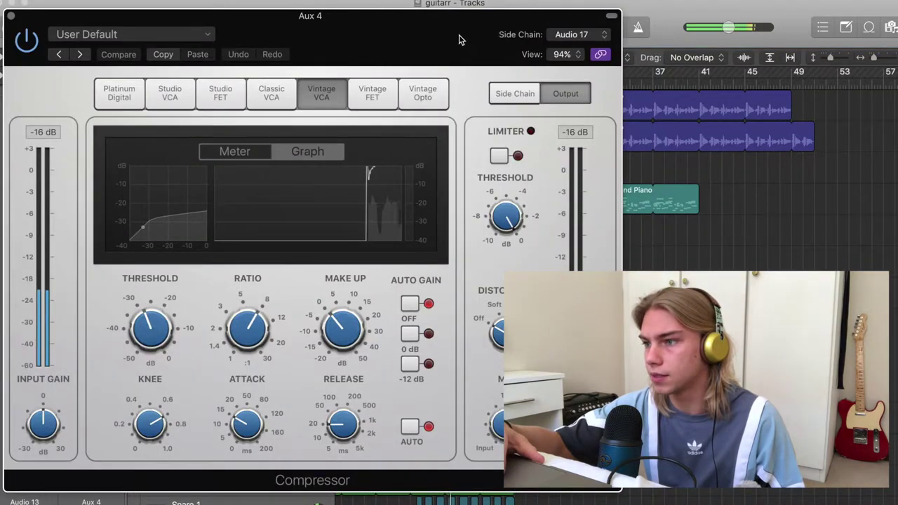
left_click(572, 35)
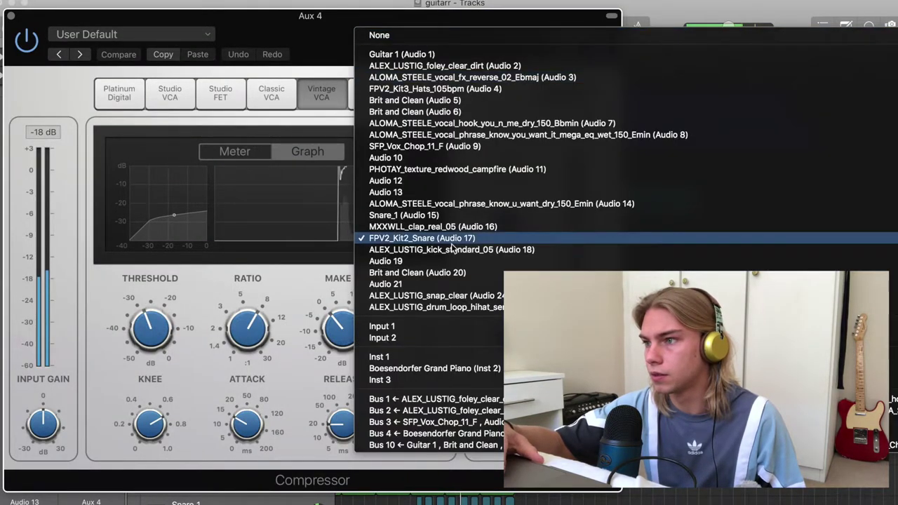
left_click(11, 14)
left_click(11, 14)
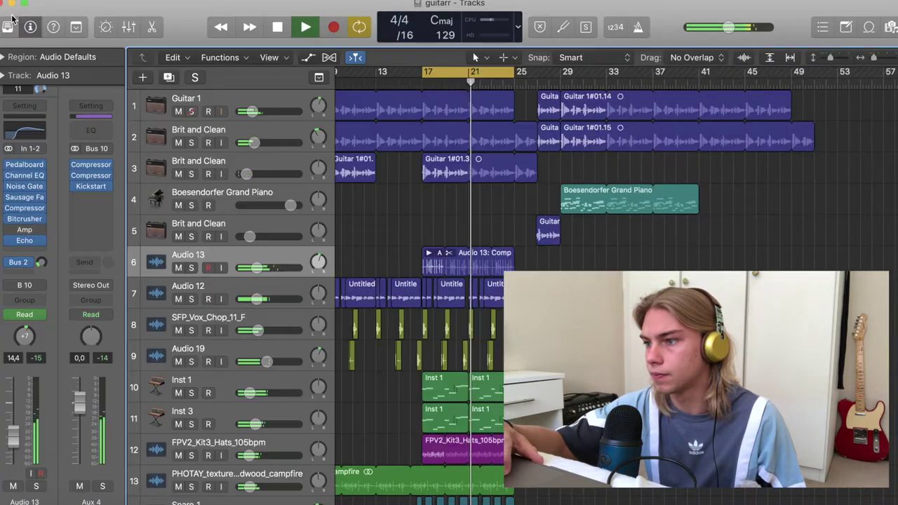
key("space")
- Play from bar 17 and view the insert plugins of Inst 1 and Audio 12
mouse_move(90, 193)
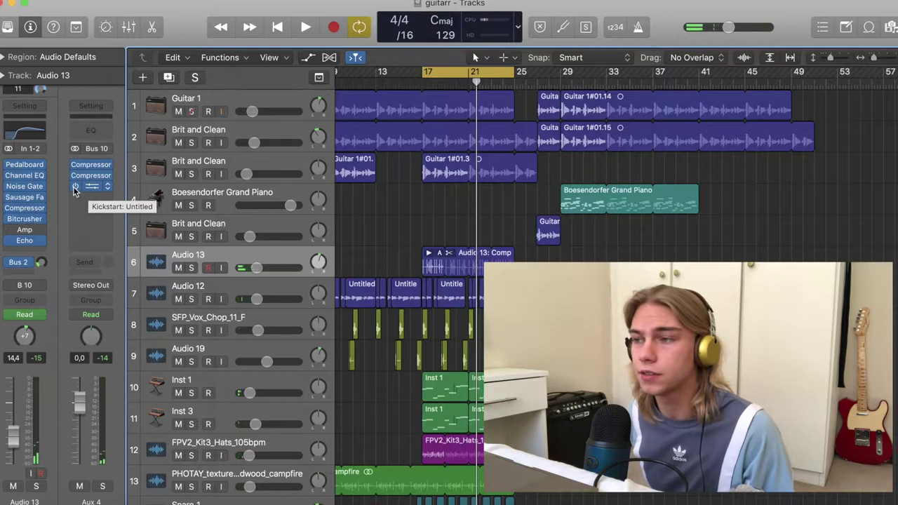
key("space")
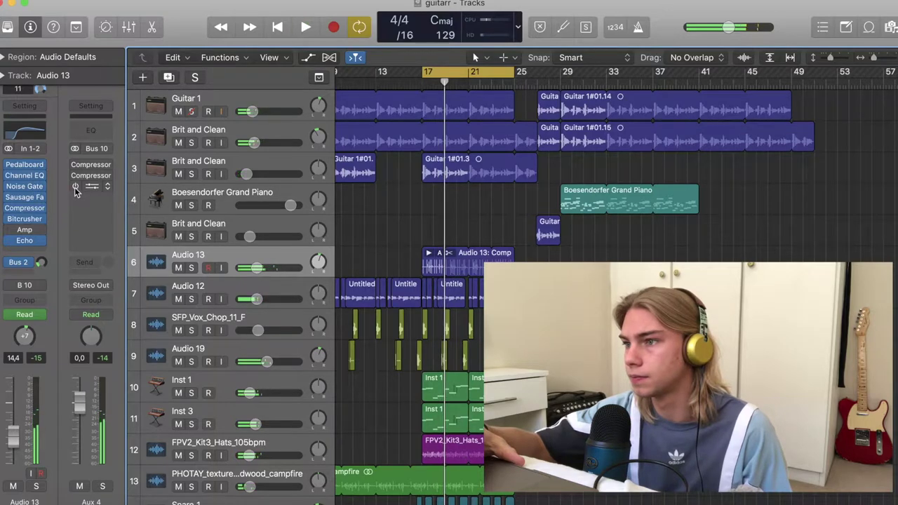
scroll(232, 336, "down", 3)
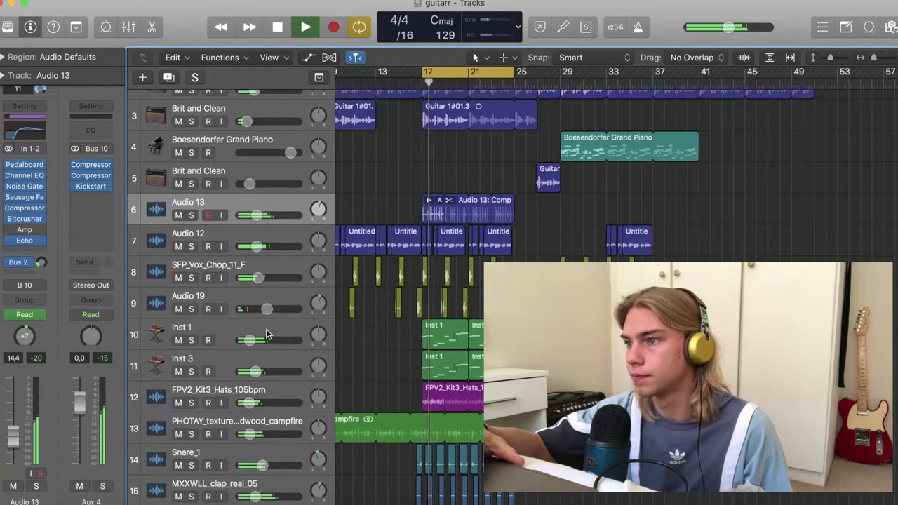
left_click(232, 343)
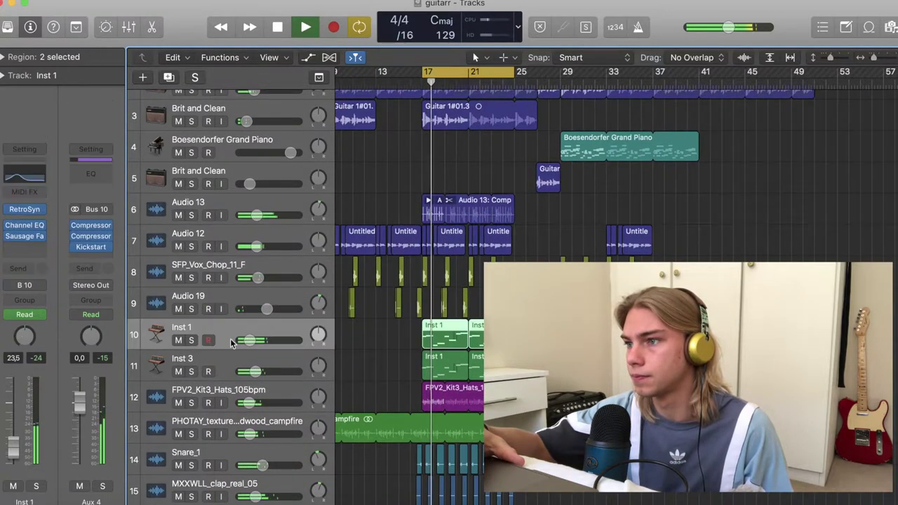
left_click(225, 235)
scroll(234, 153, "up", 3)
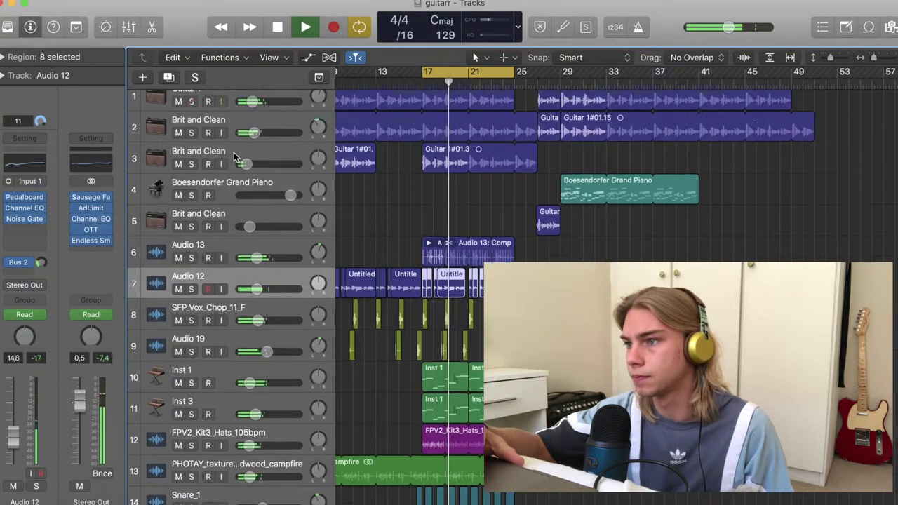
- View the Brit and Clean guitar tracks' inserts, then bring up the Mixer with X
left_click(232, 176)
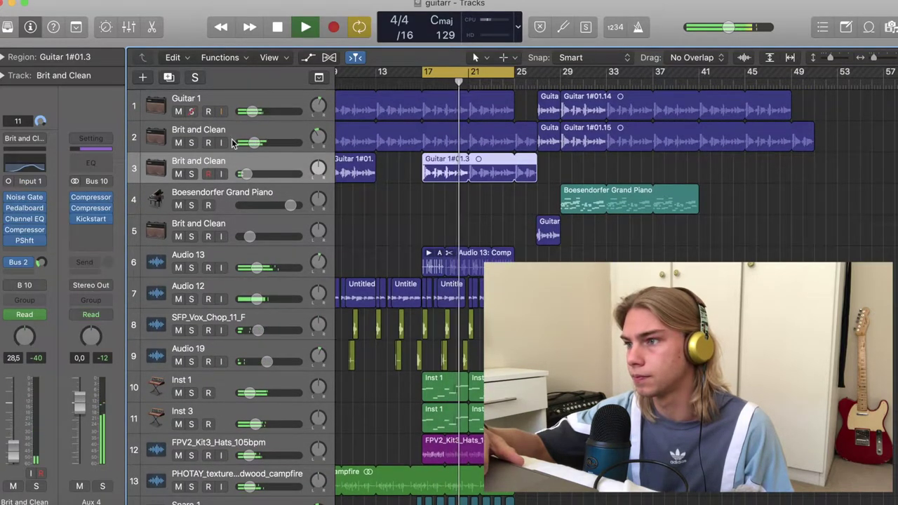
left_click(227, 135)
scroll(249, 175, "down", 1)
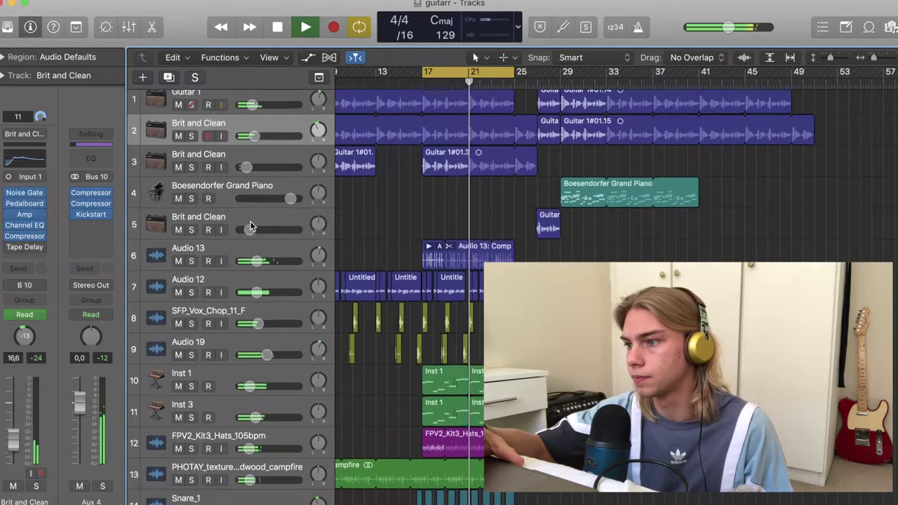
left_click(226, 145)
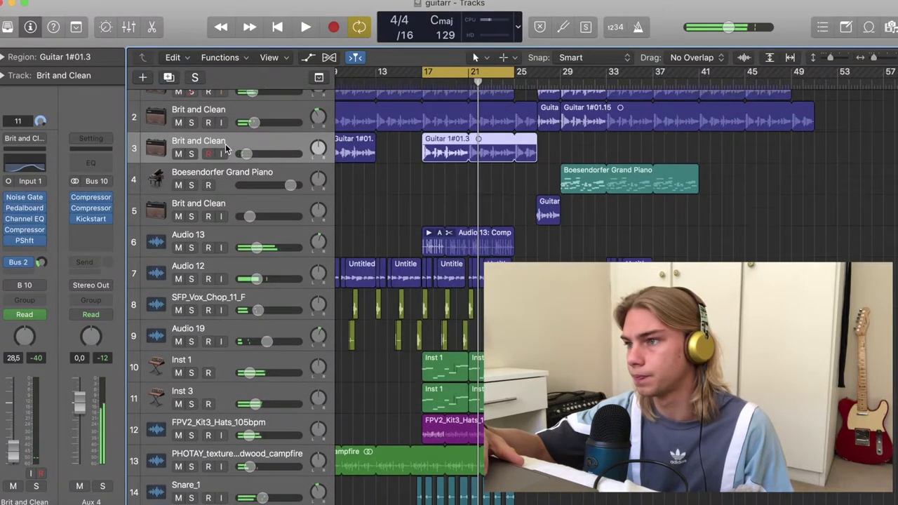
scroll(225, 145, "down", 10)
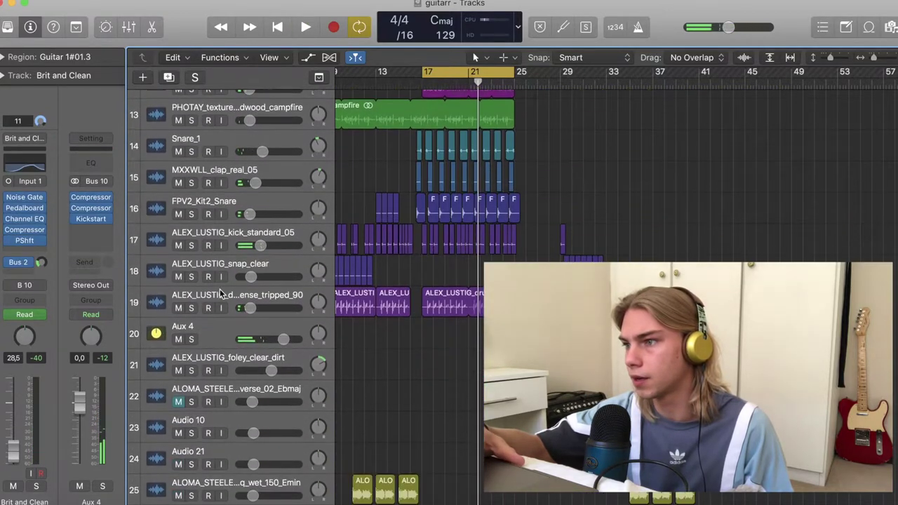
scroll(220, 289, "down", 4)
scroll(220, 288, "up", 16)
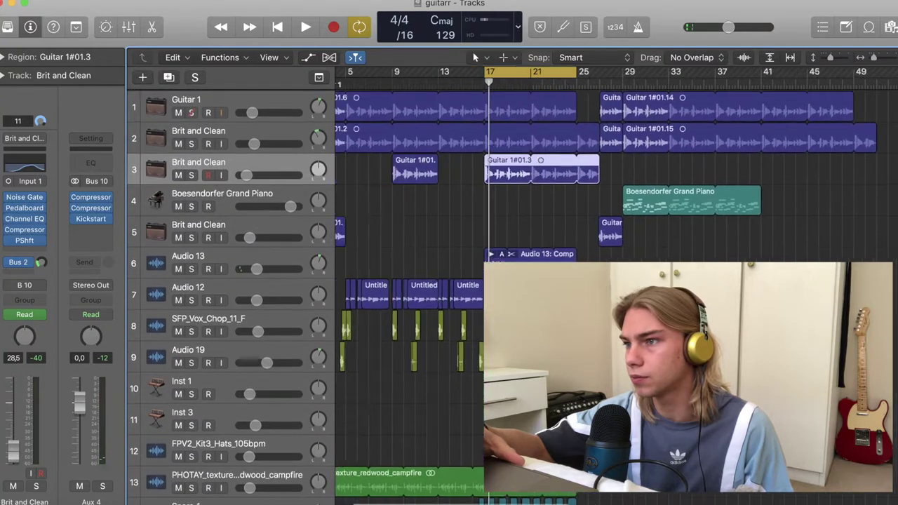
scroll(432, 222, "left", 3)
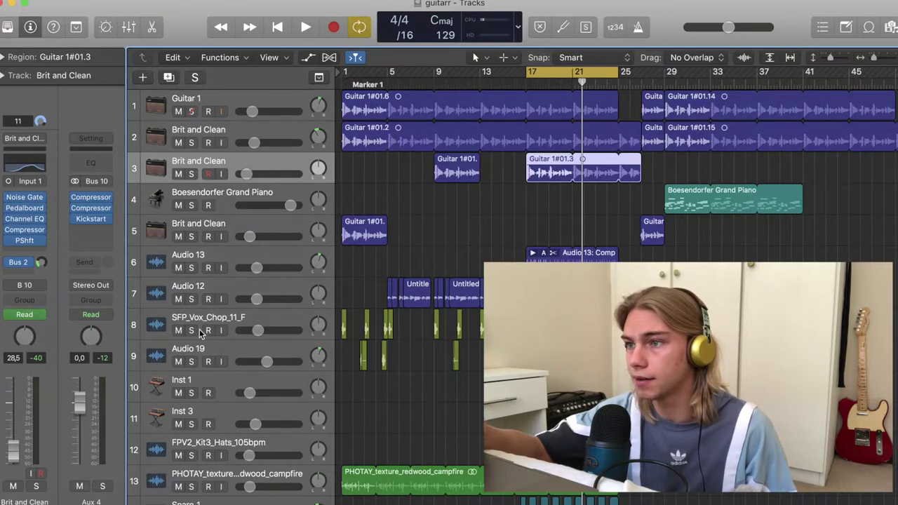
key("x")
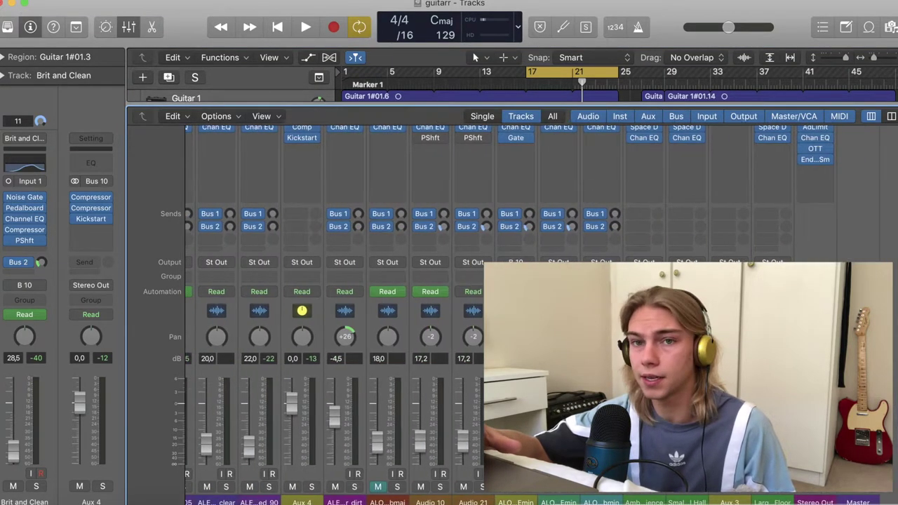
- Play the mix and inspect the Stereo Out's first insert, the Sausage Fattener
scroll(841, 181, "up", 3)
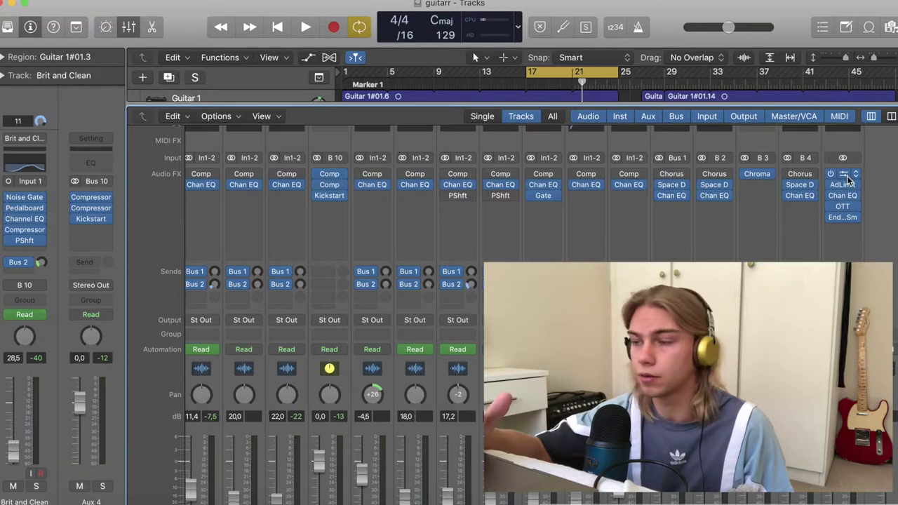
left_click(846, 177)
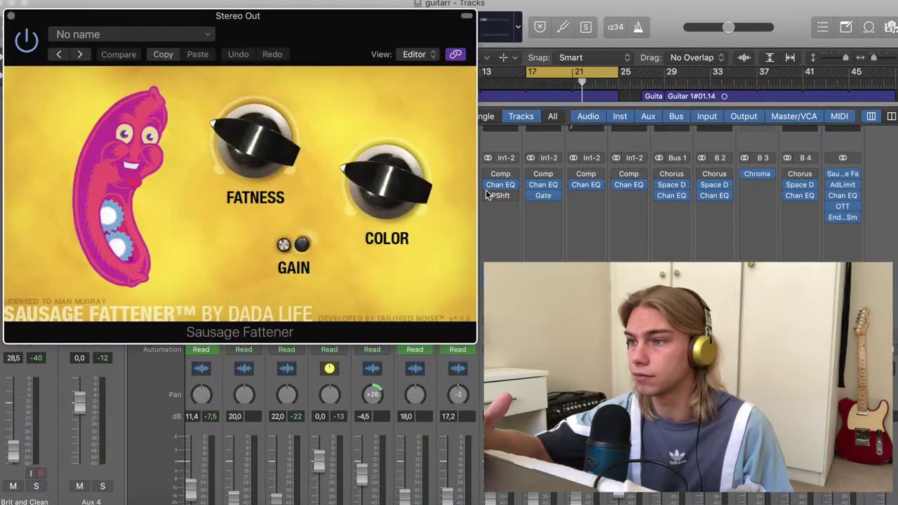
left_click(11, 15)
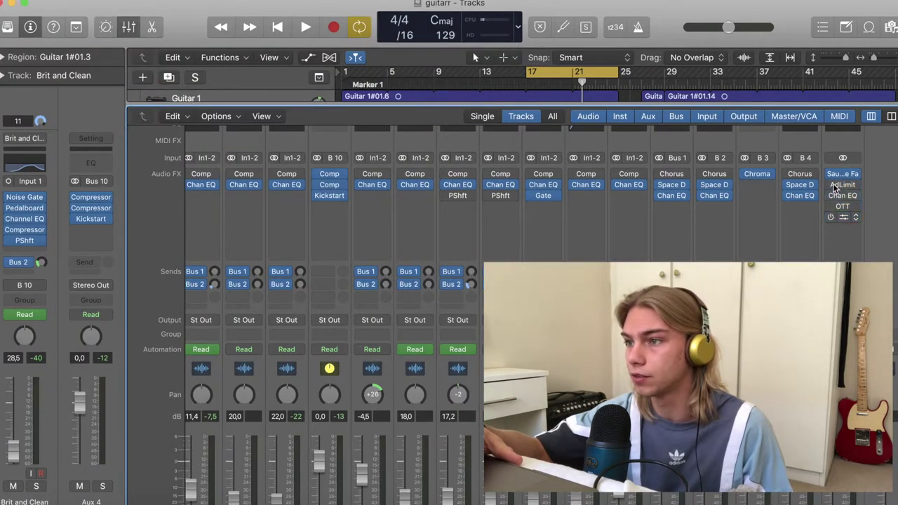
key("space")
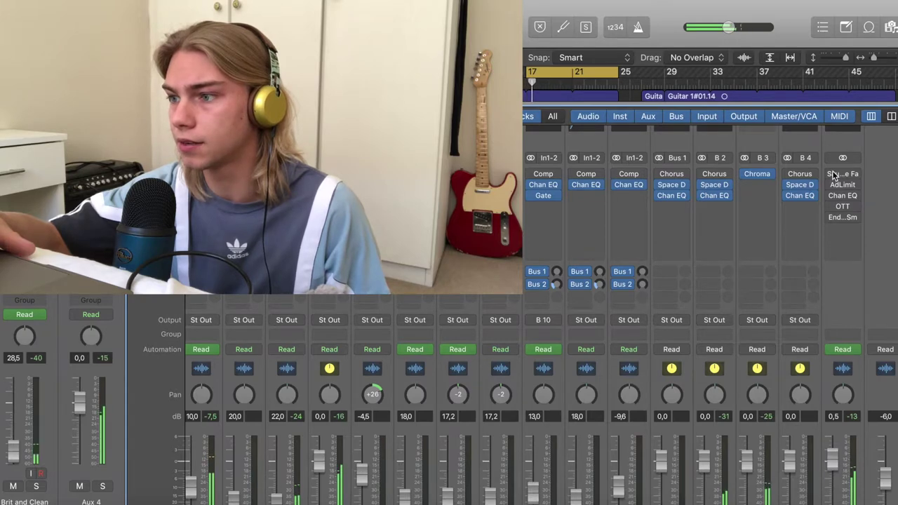
left_click(833, 175)
left_click(873, 158)
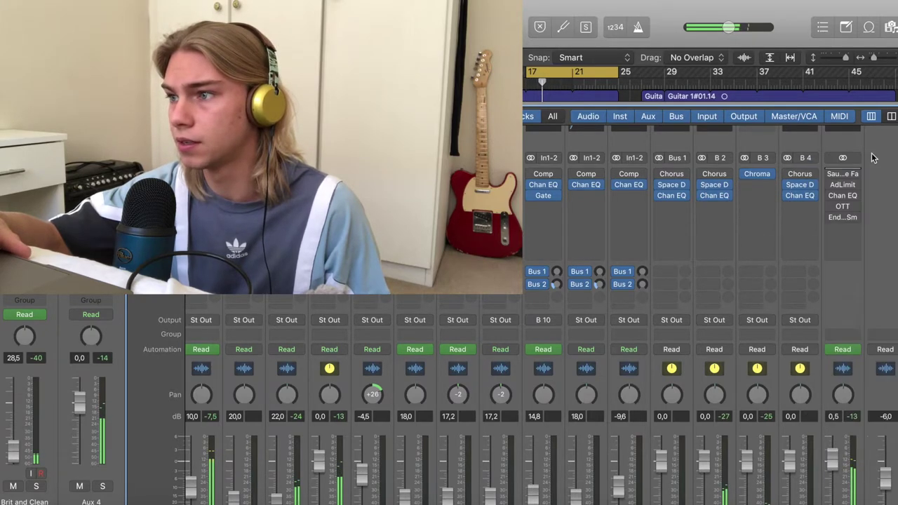
left_click(843, 175)
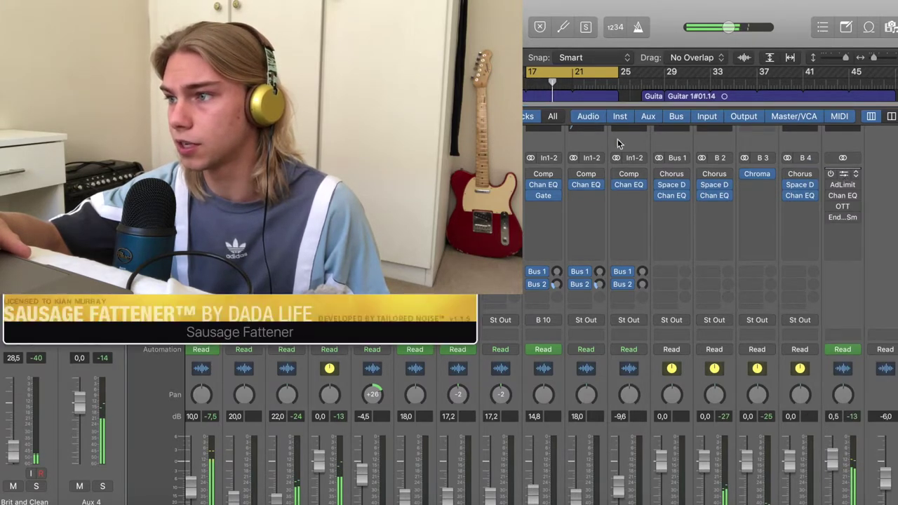